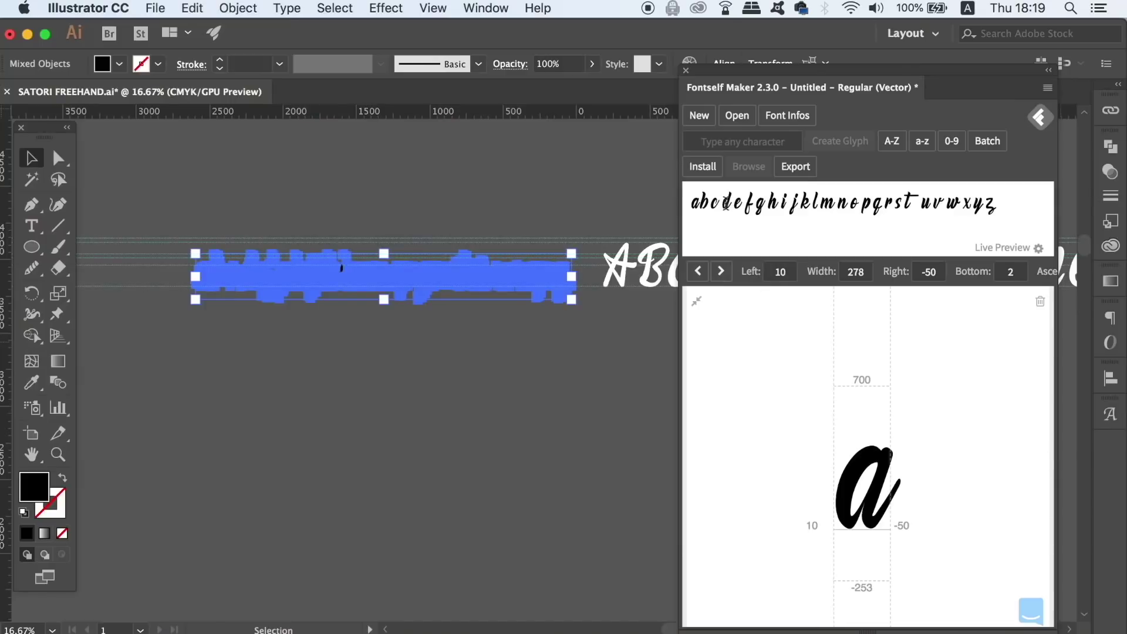
Delete the Fontself sample preview text, open the Live Preview settings, and show rulers
left_click_drag(1033, 216, 695, 207)
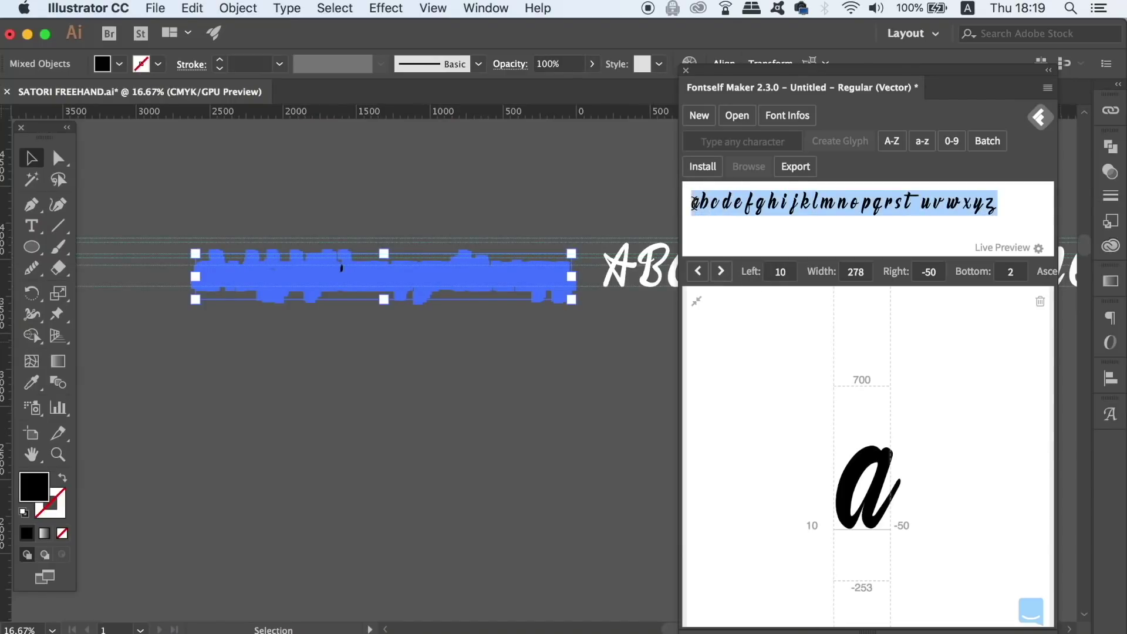
key("BackSpace")
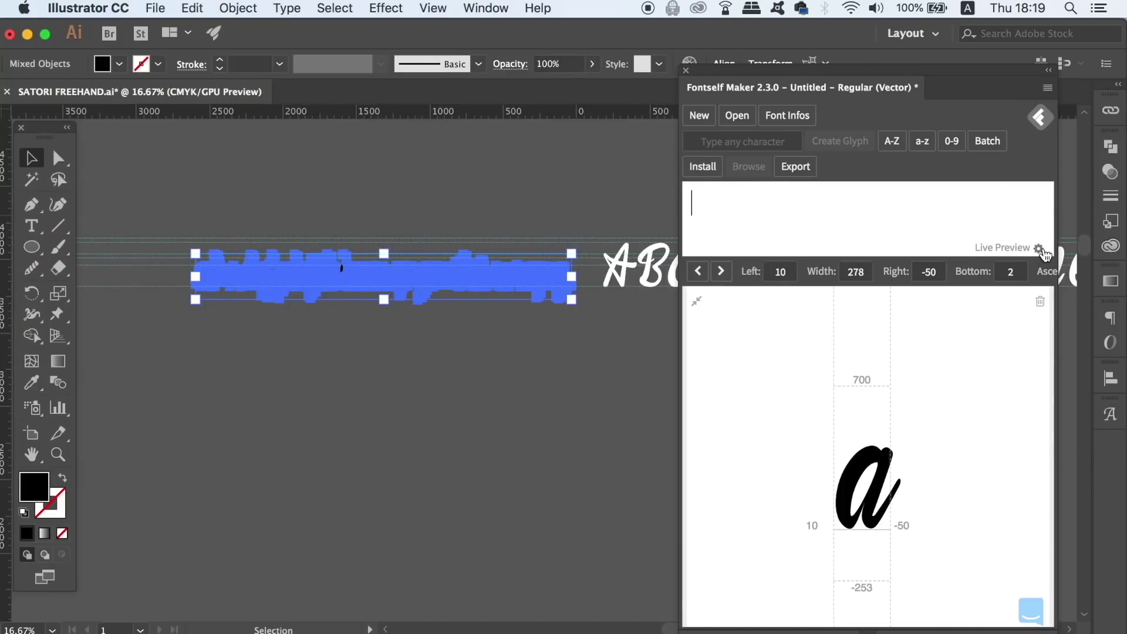
left_click(1039, 247)
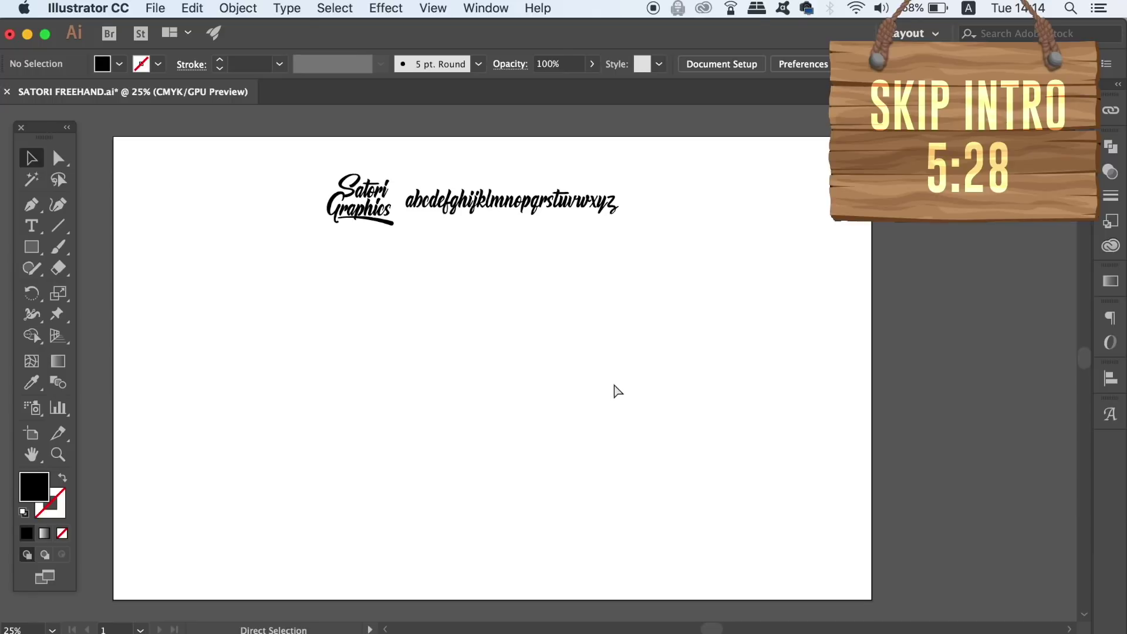
key("super+r")
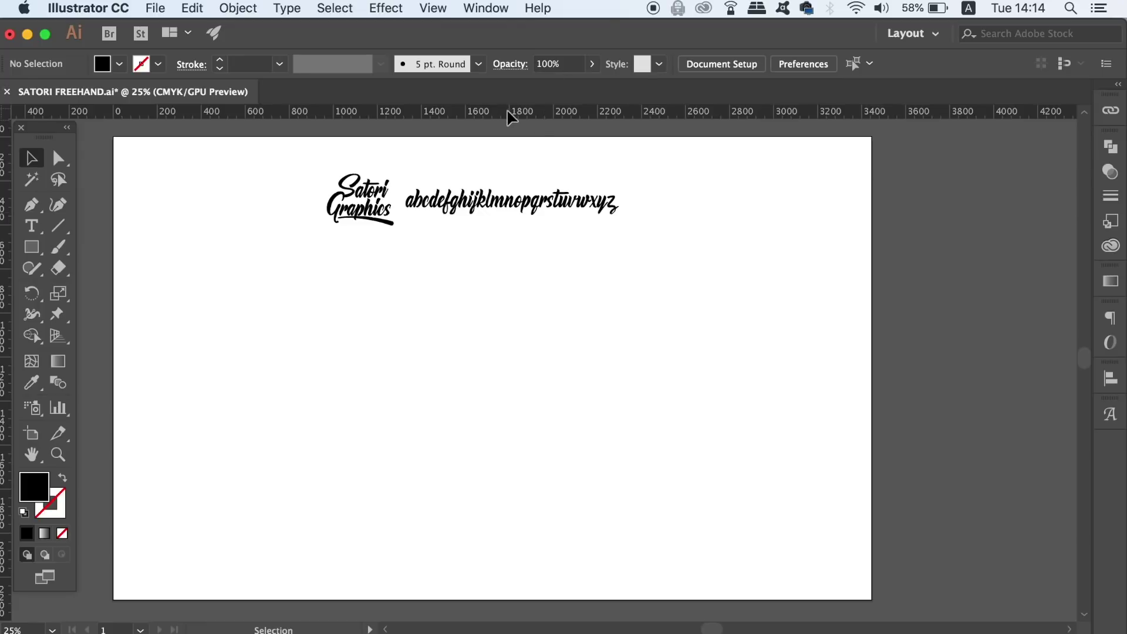
Place two horizontal guides below the alphabet and zoom in on the lettering
left_click_drag(510, 116, 509, 236)
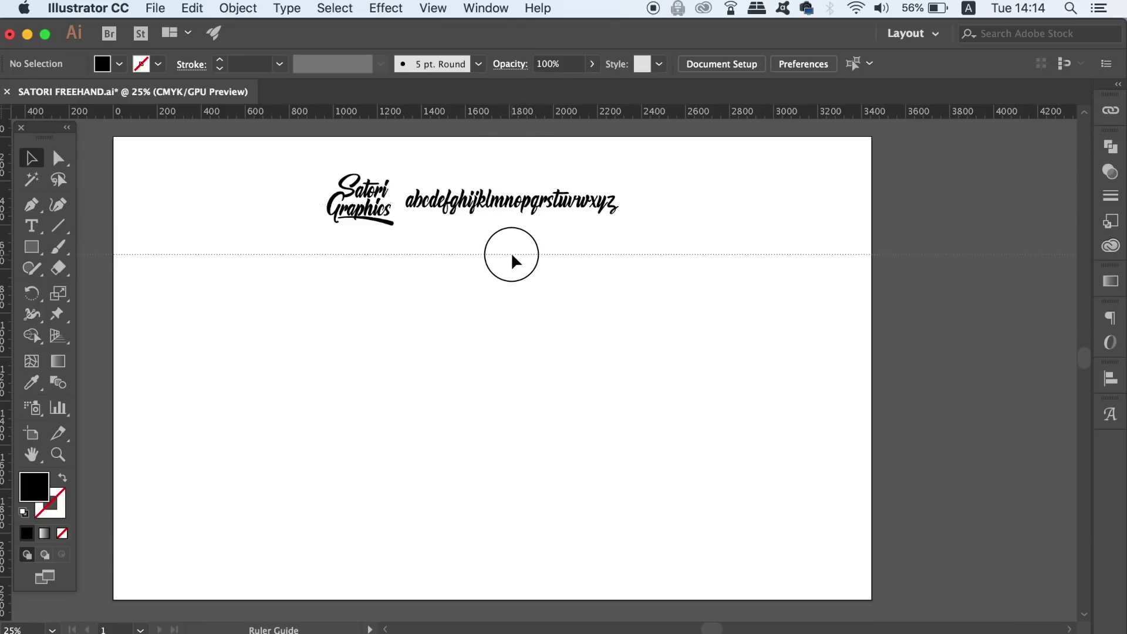
left_click_drag(515, 258, 516, 258)
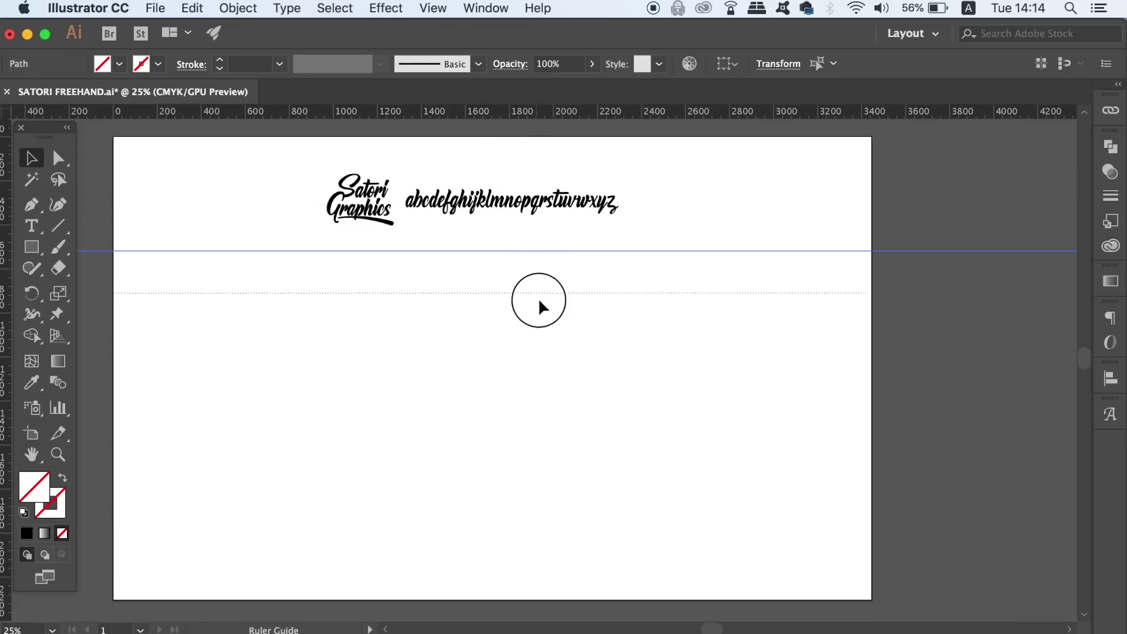
left_click_drag(544, 336, 570, 287)
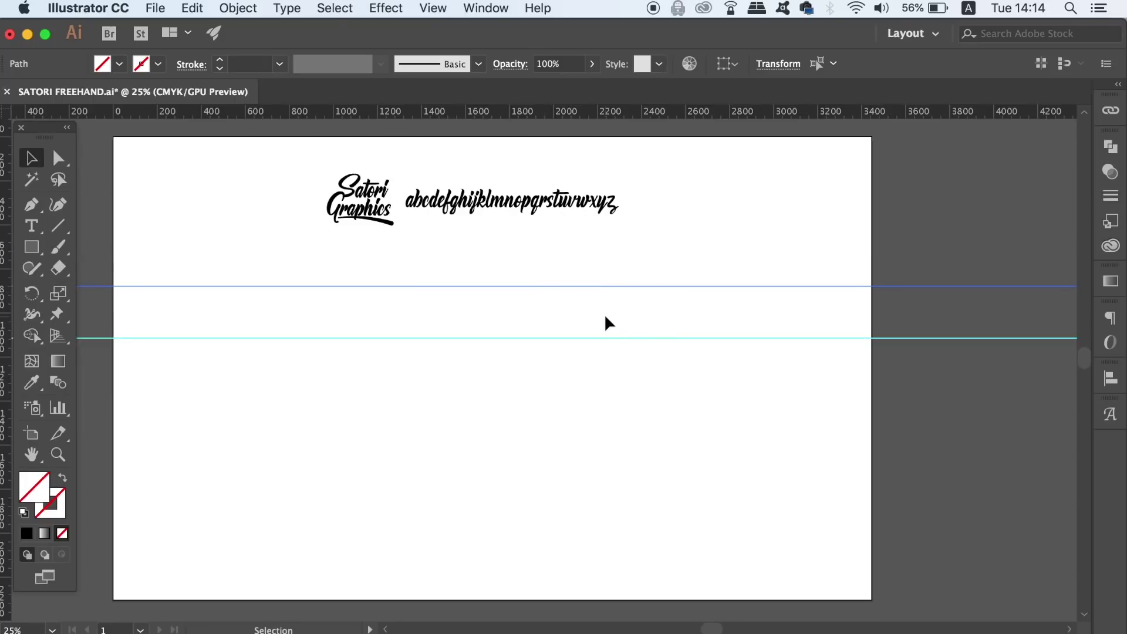
key("super+plus")
mouse_move(700, 363)
left_mouse_down()
mouse_move(699, 352)
mouse_move(672, 436)
left_mouse_up()
key("super+plus")
left_click(672, 436)
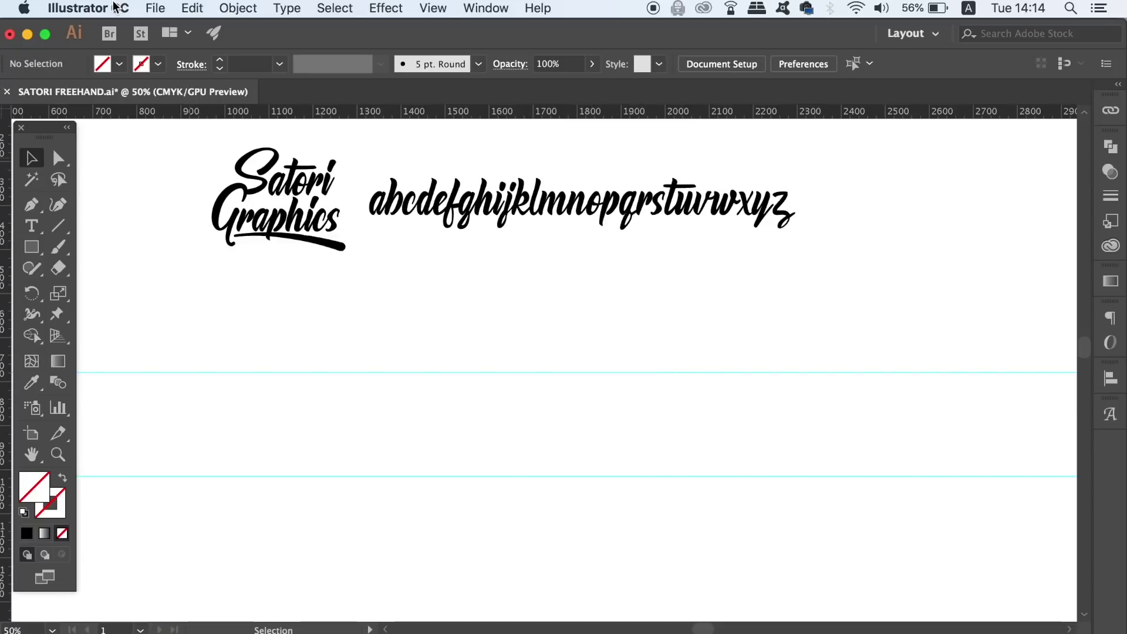
Review the Guides & Grid preferences, keep solid guide lines, and cancel
left_click(88, 8)
mouse_move(91, 57)
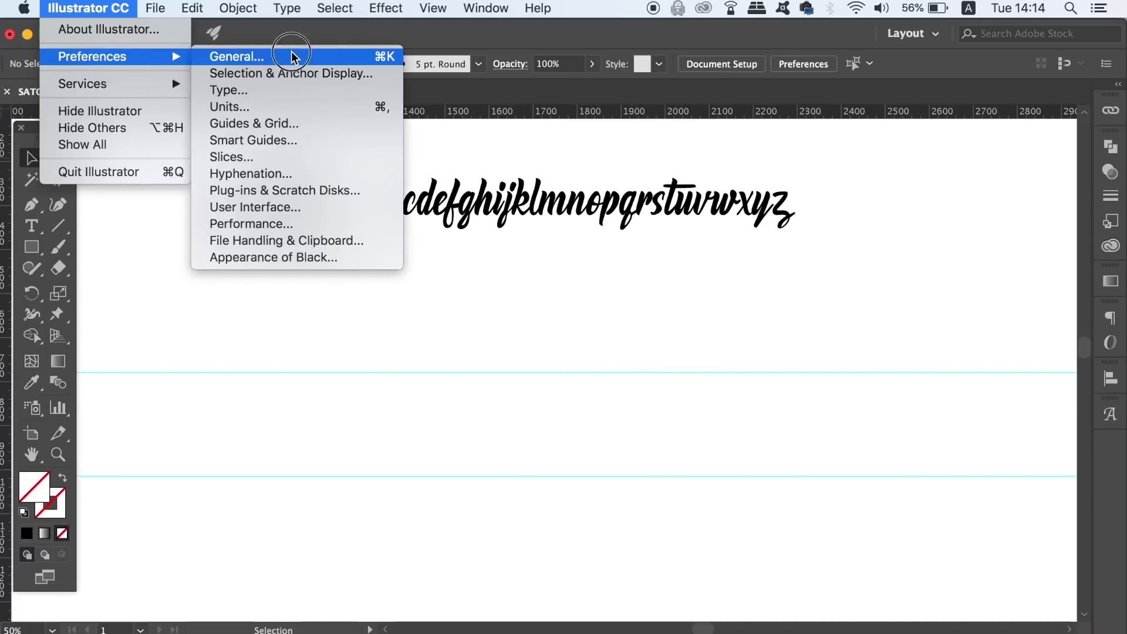
left_click(255, 56)
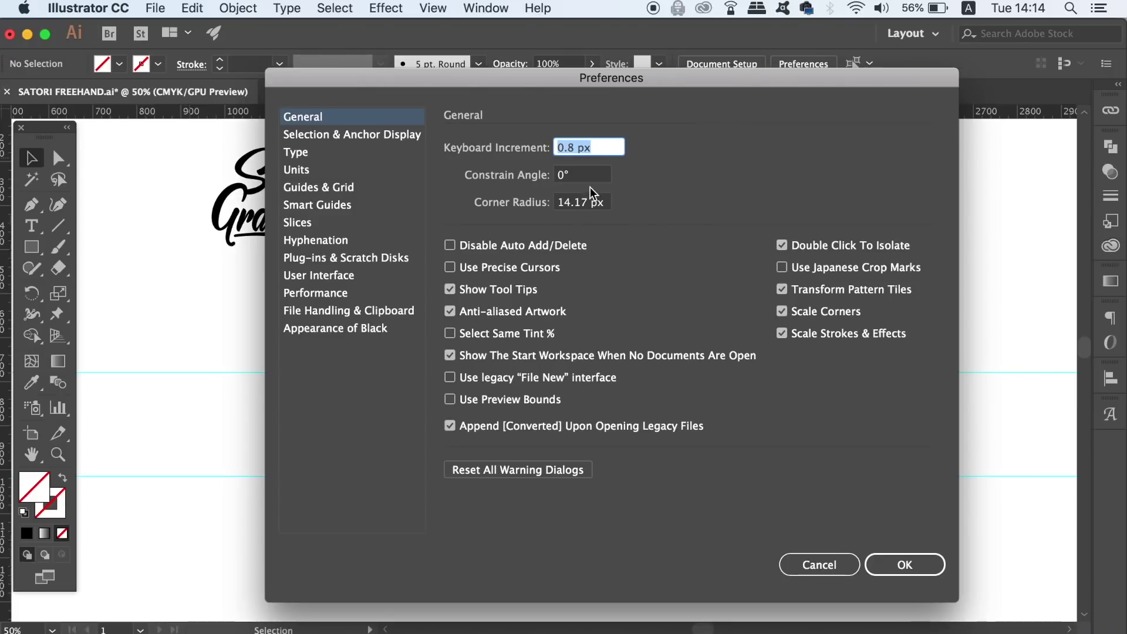
left_click(370, 186)
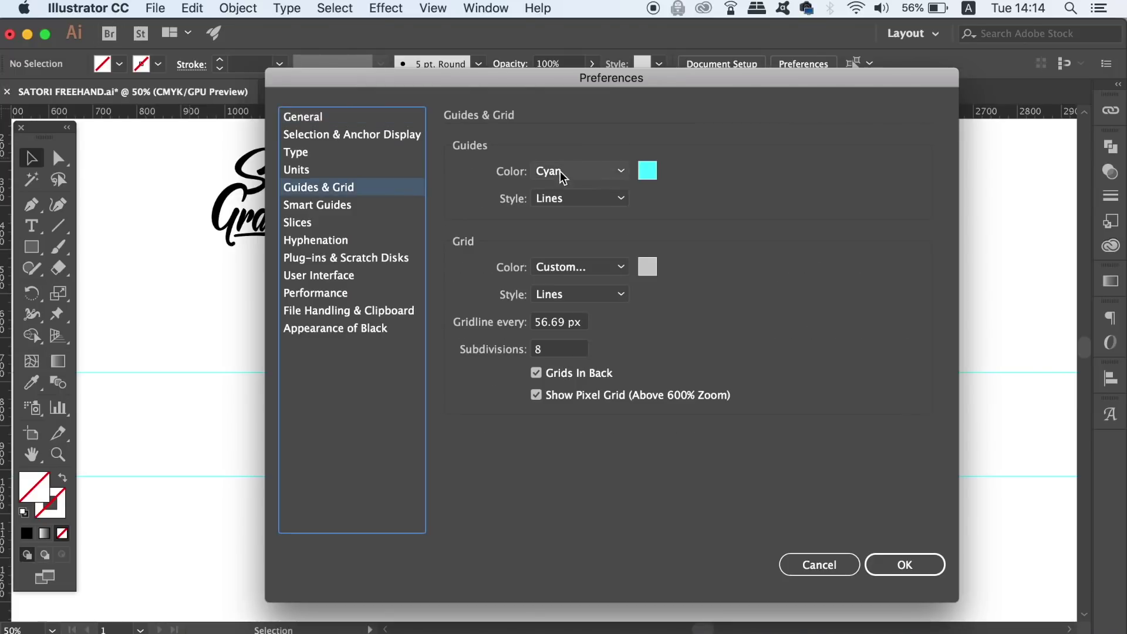
left_click(611, 201)
left_click(797, 197)
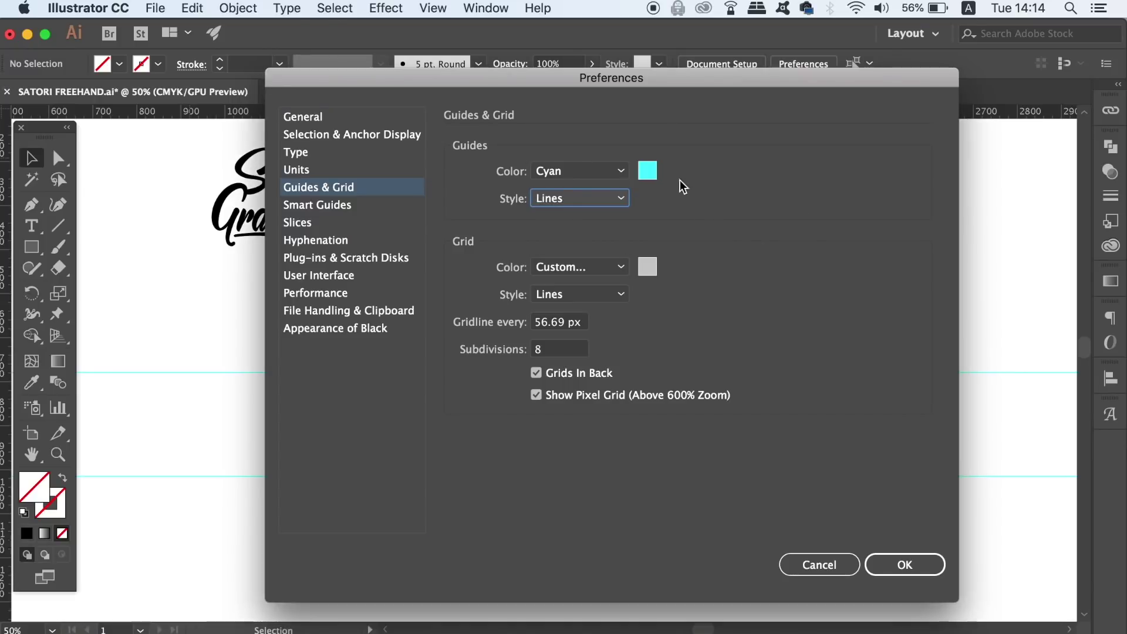
left_click(835, 564)
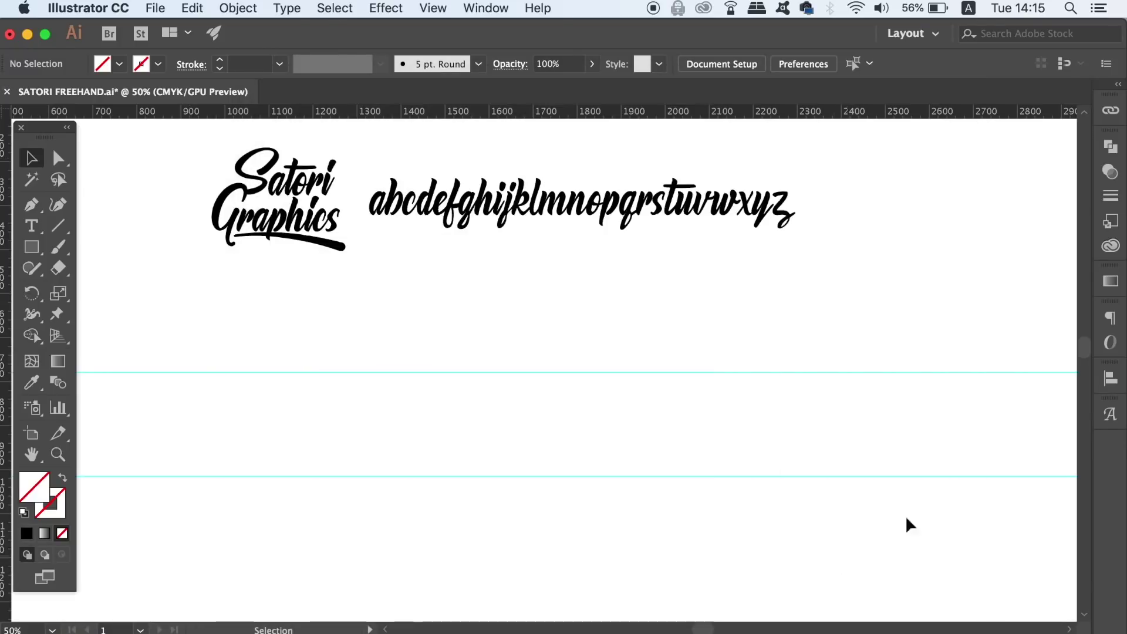
Lock the guides in place from the canvas context menu
right_click(769, 328)
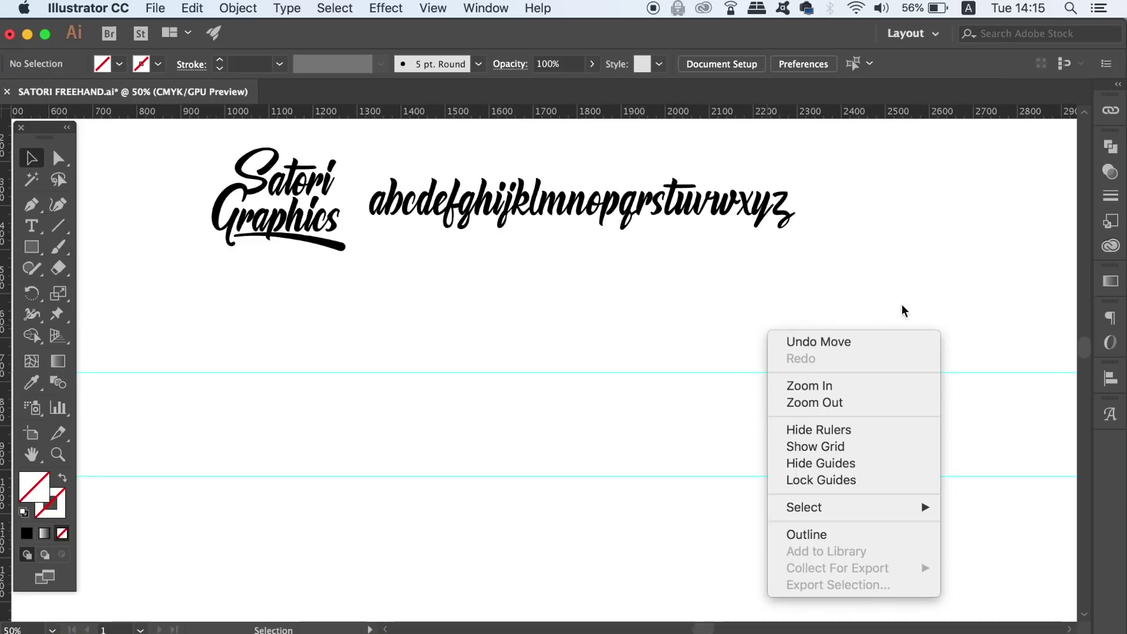
left_click(890, 479)
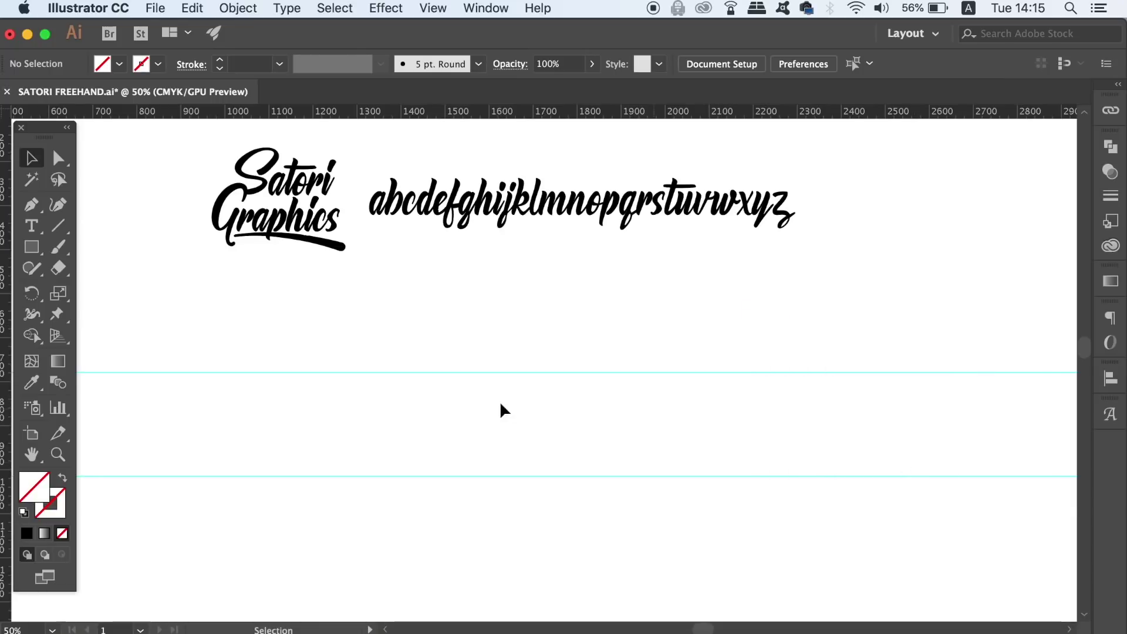
left_click(238, 8)
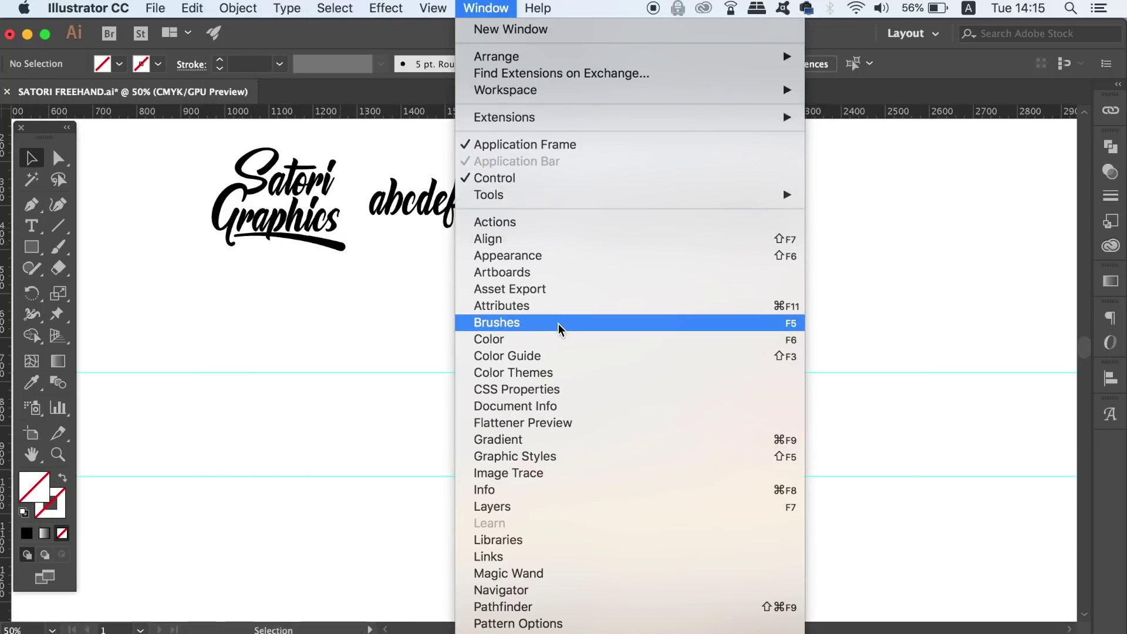
Start a new Calligraphic brush from the Brushes panel
left_click(560, 328)
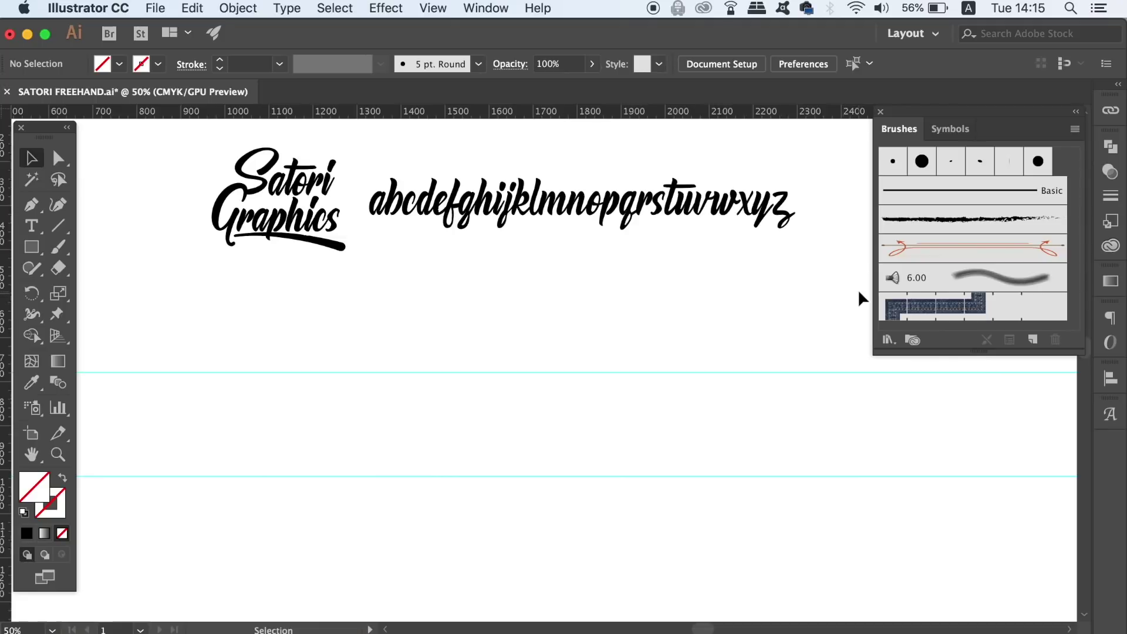
left_click(1075, 129)
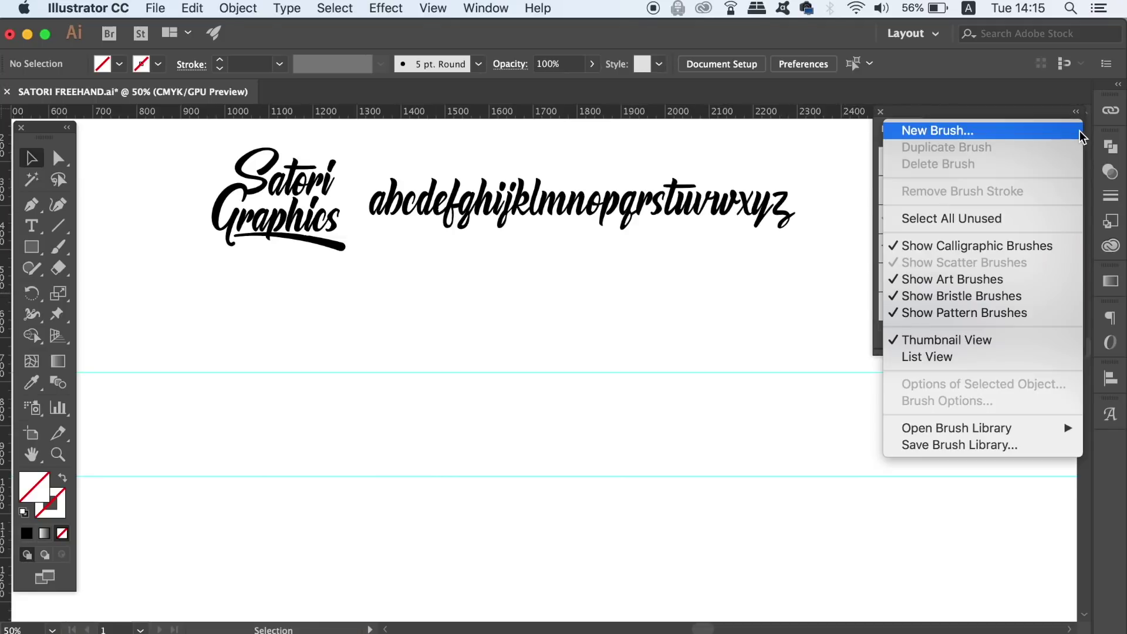
left_click(1001, 134)
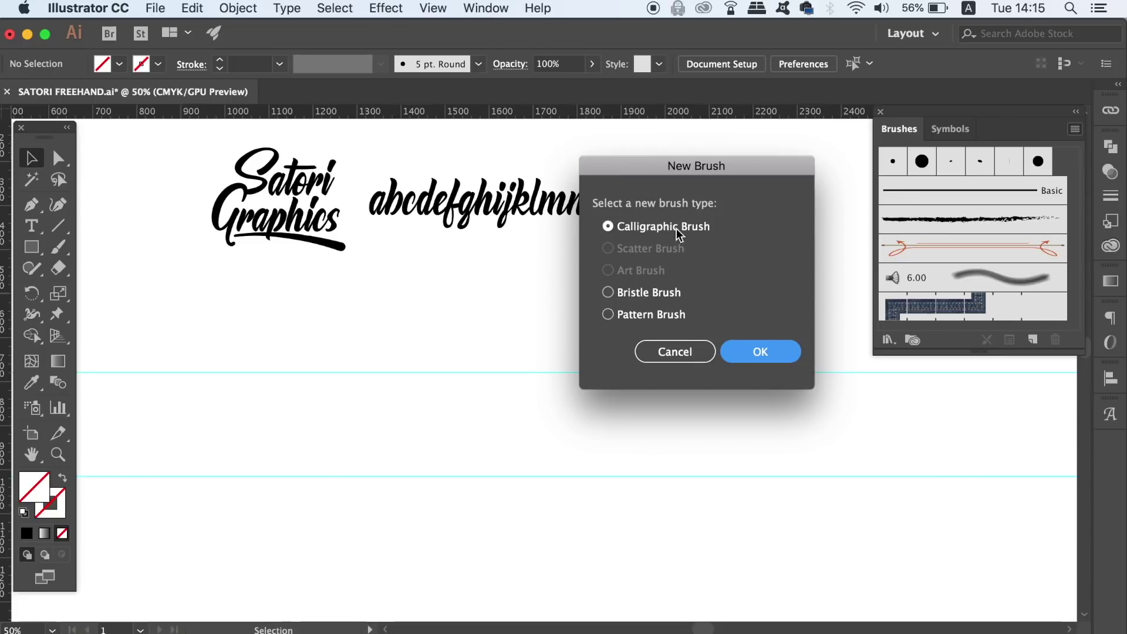
left_click(760, 352)
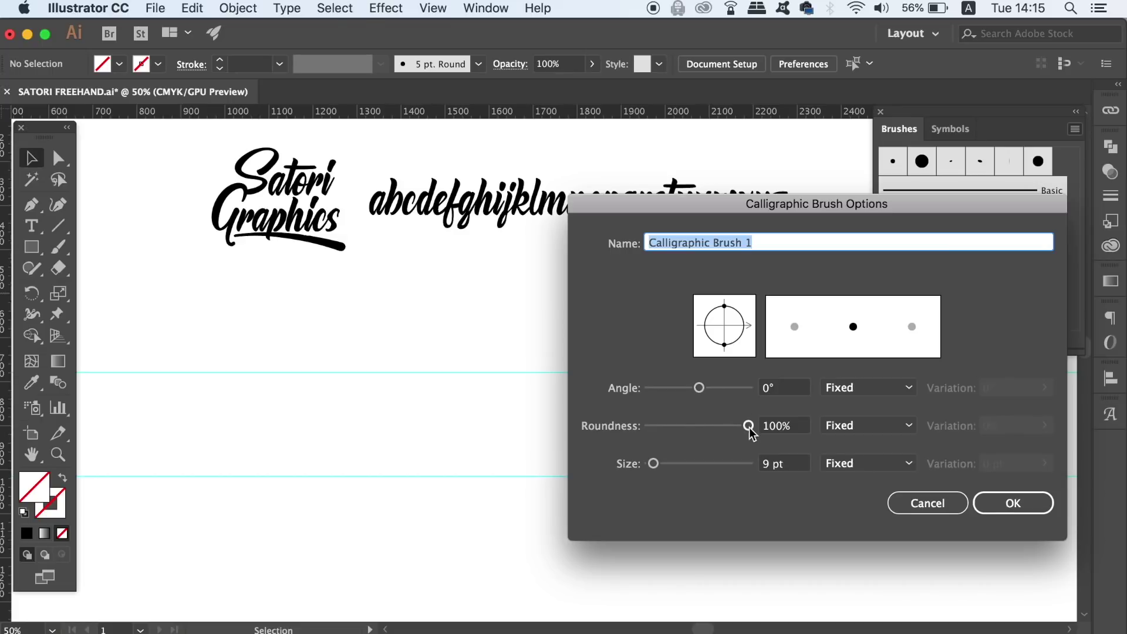
Set the brush to -17° angle, 73% roundness, 66 pt pressure size, 51 pt variation
left_click_drag(748, 426, 728, 428)
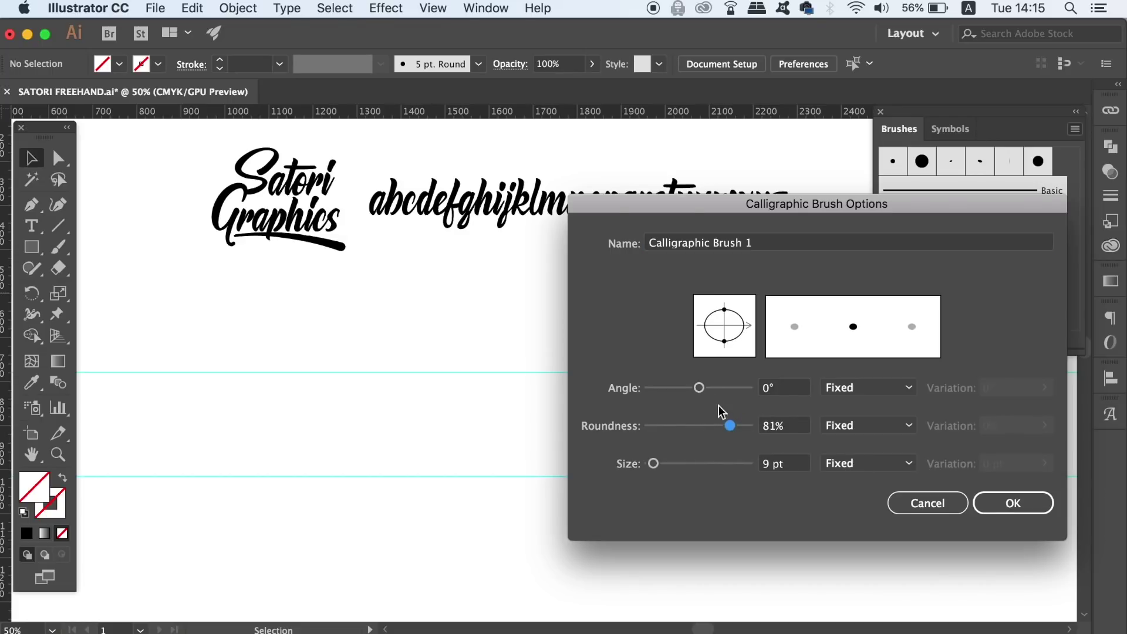
left_click_drag(700, 390, 694, 389)
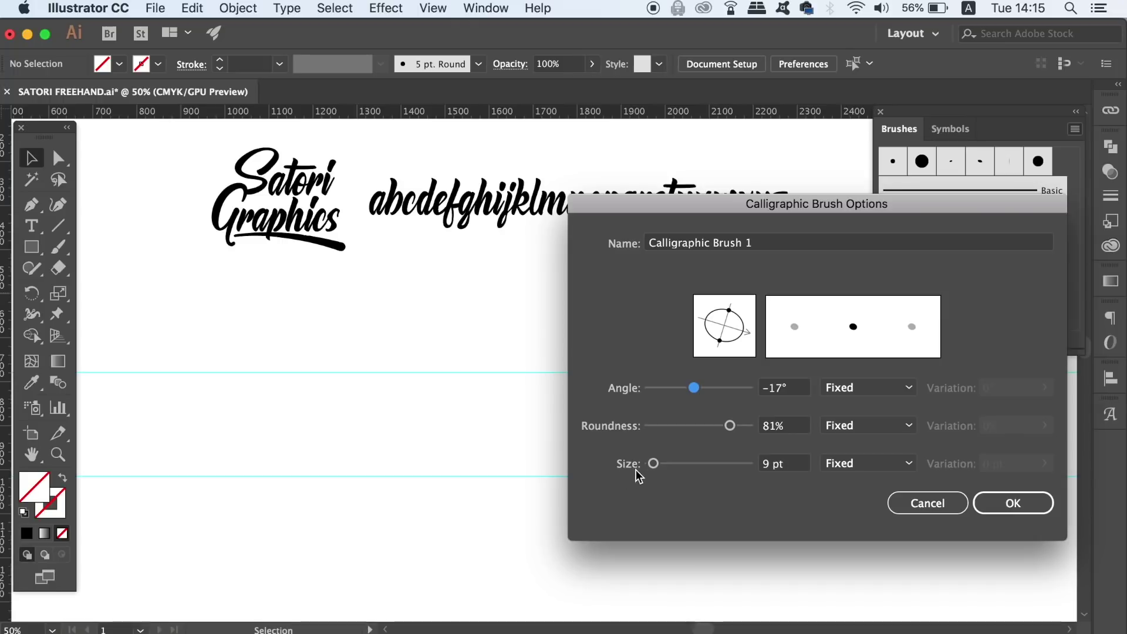
left_click_drag(653, 463, 681, 465)
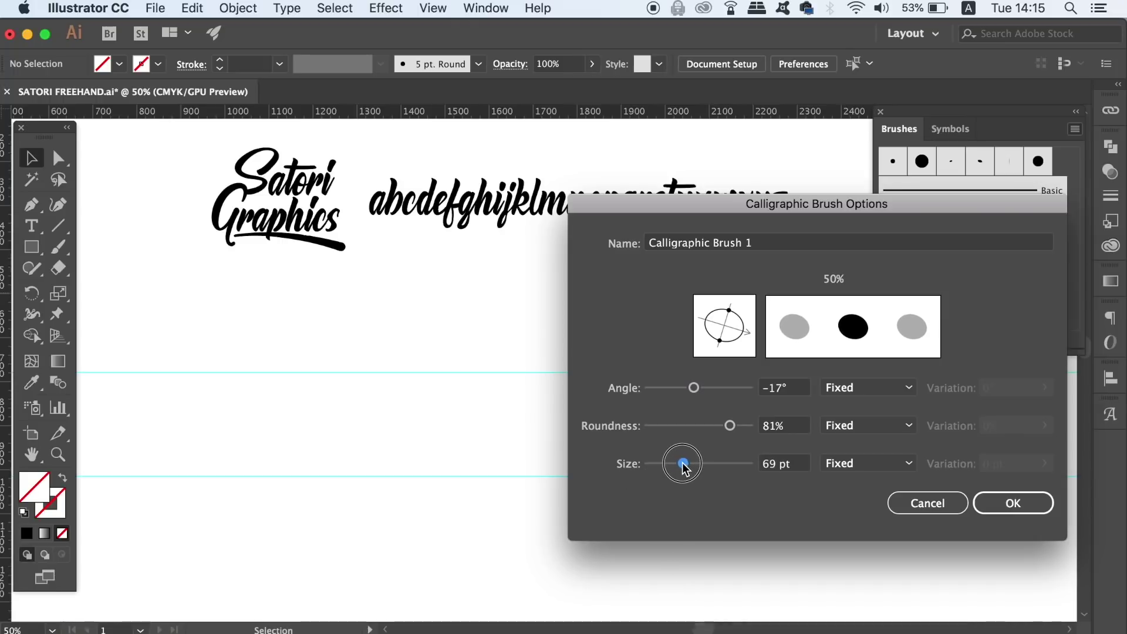
left_click(866, 463)
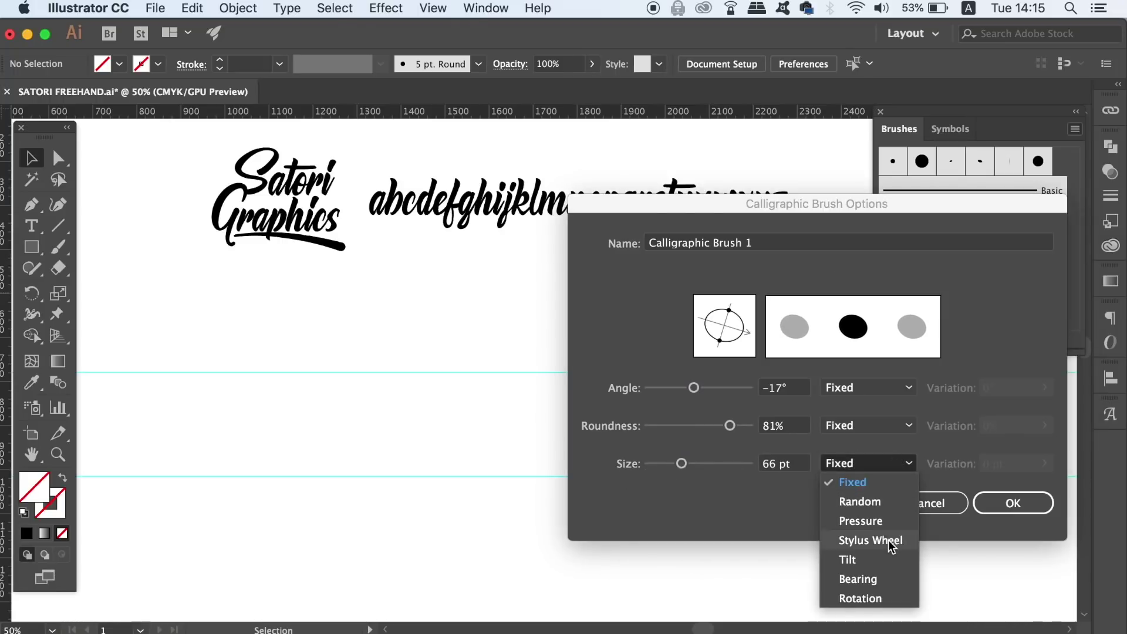
left_click(860, 520)
left_click(1042, 463)
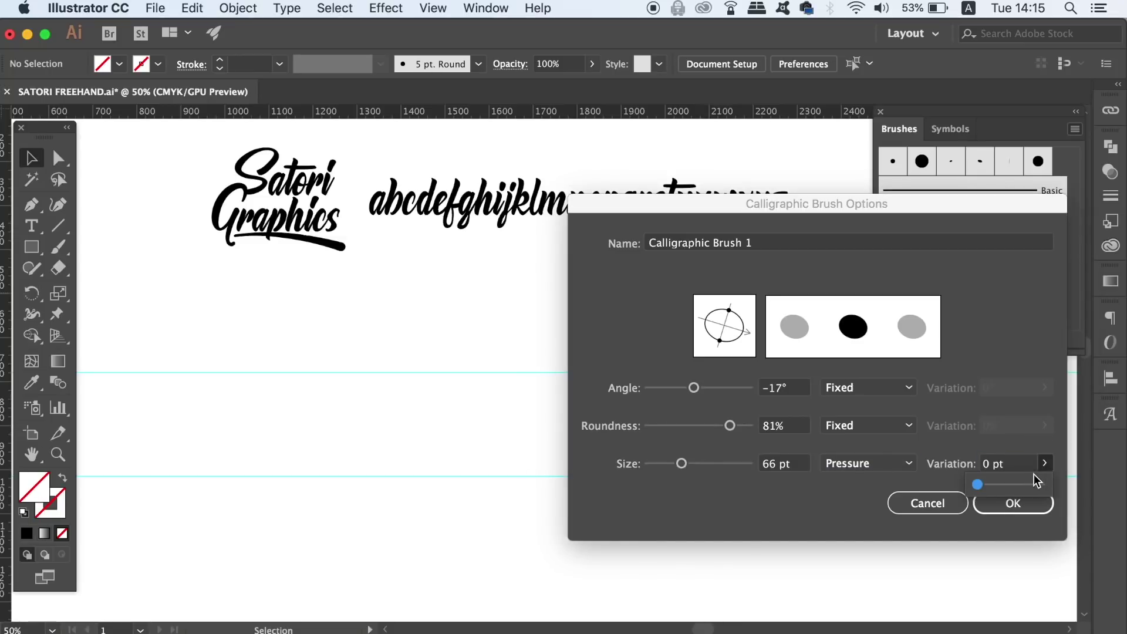
left_click_drag(986, 485, 1029, 487)
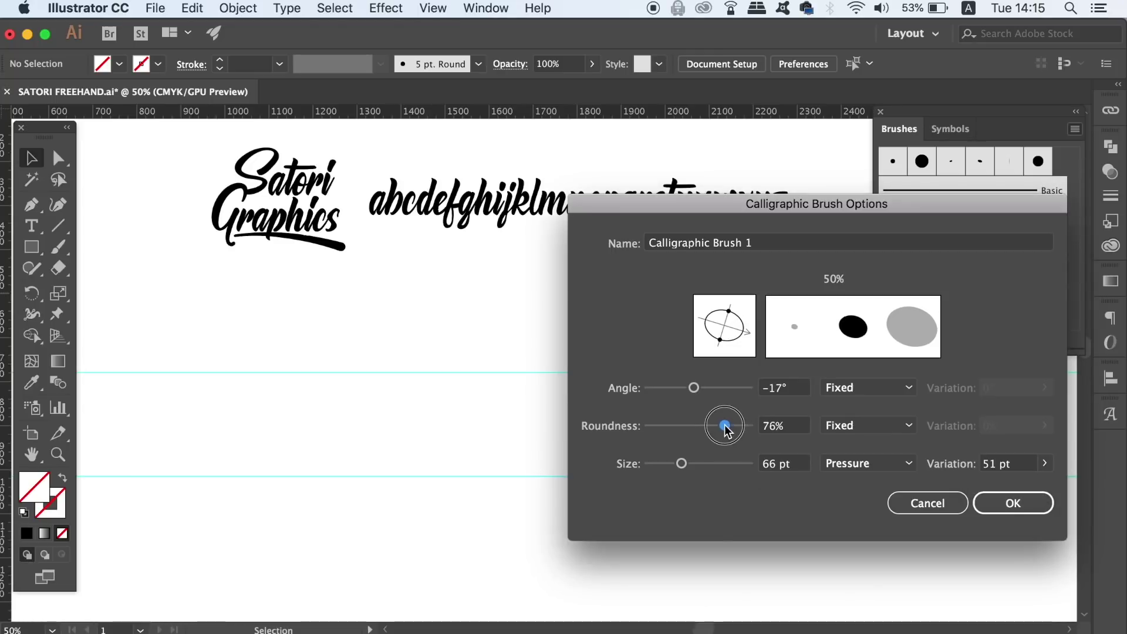
left_click_drag(728, 425, 722, 427)
left_click(1014, 504)
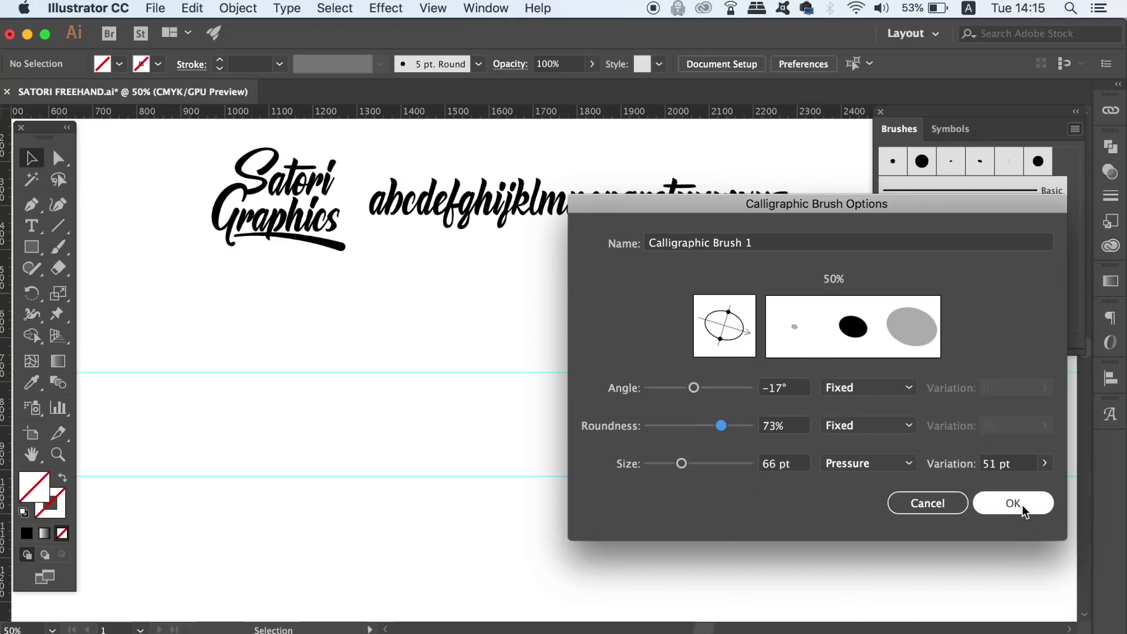
left_click(1014, 504)
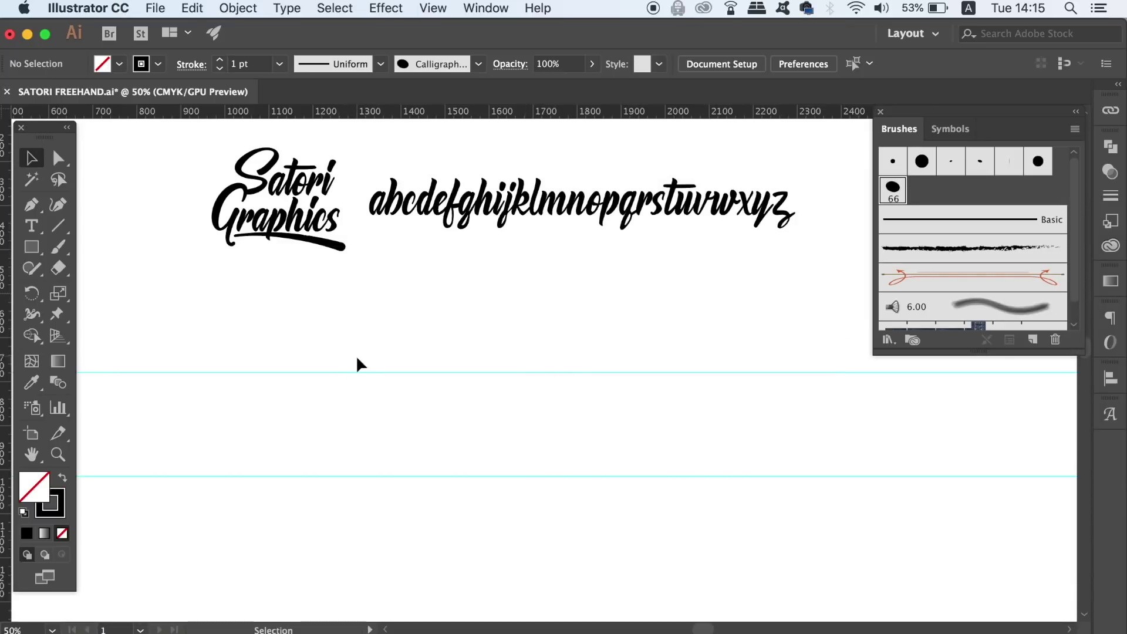
Paint a tall 'l' stroke between the guides with the Paintbrush
key("b")
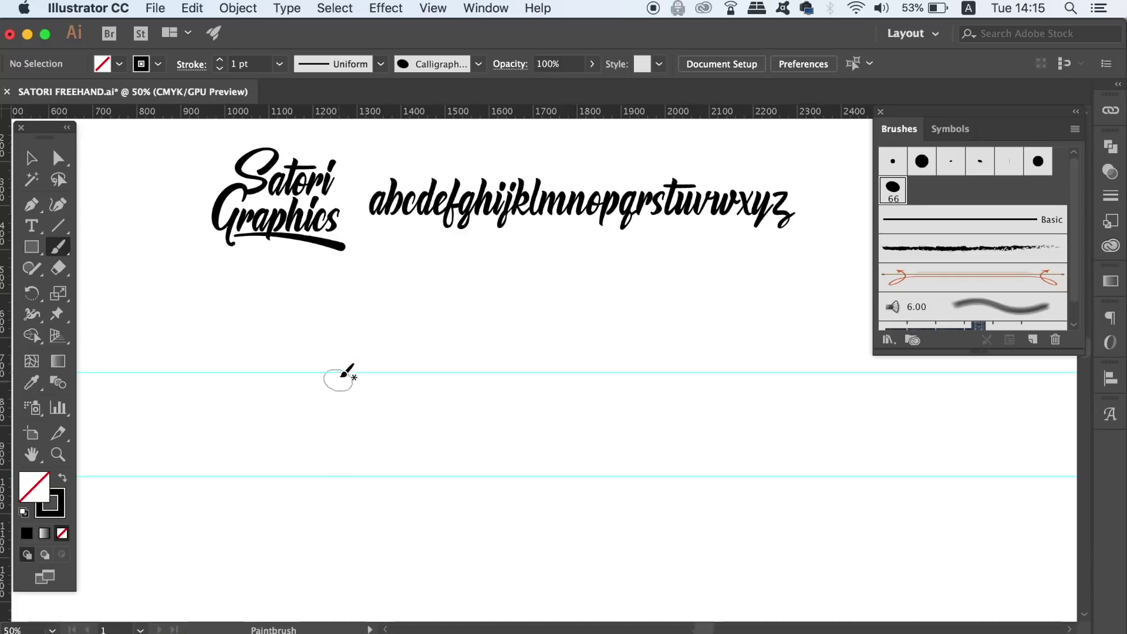
left_click_drag(341, 377, 363, 433)
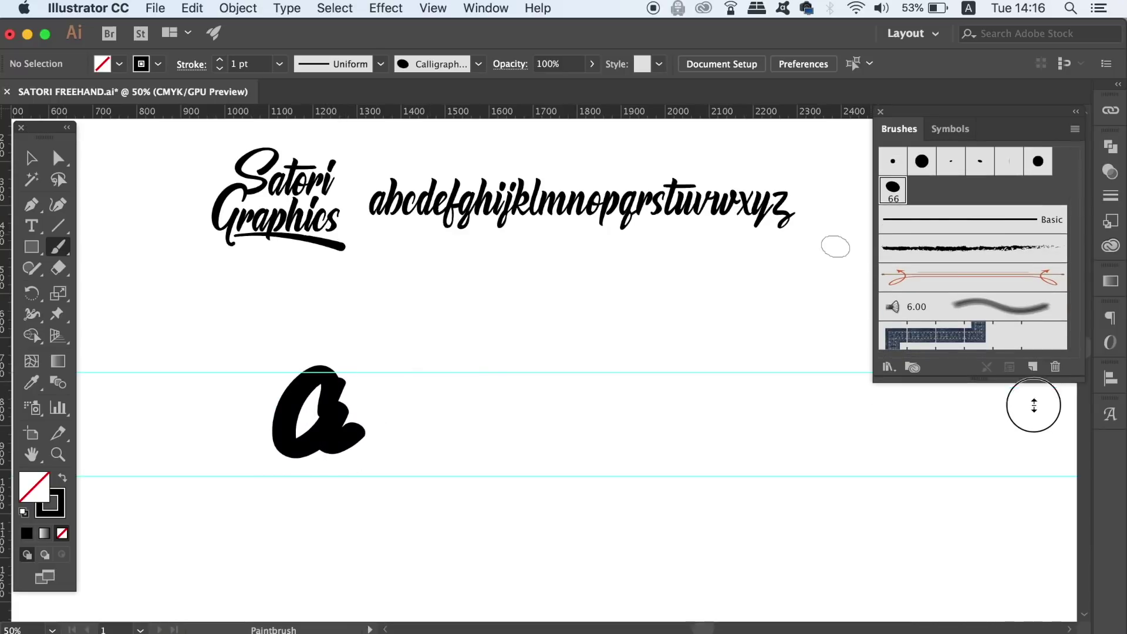
left_click_drag(1031, 350, 1031, 380)
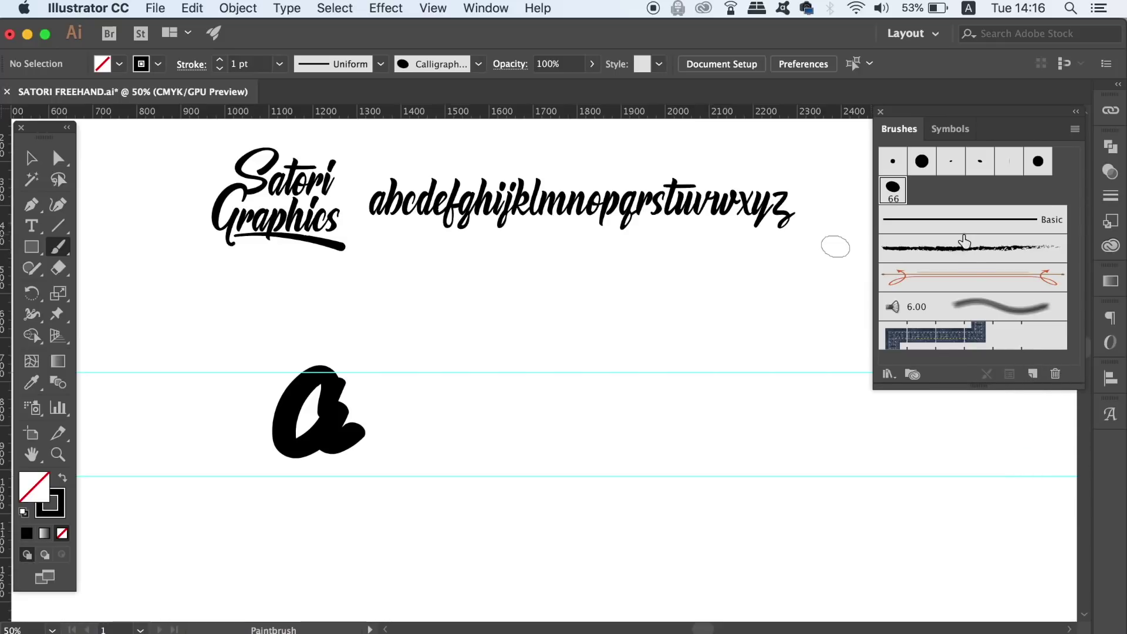
Resize the calligraphic brush to 37 pt with 31 pt variation and apply to strokes
double_click(893, 190)
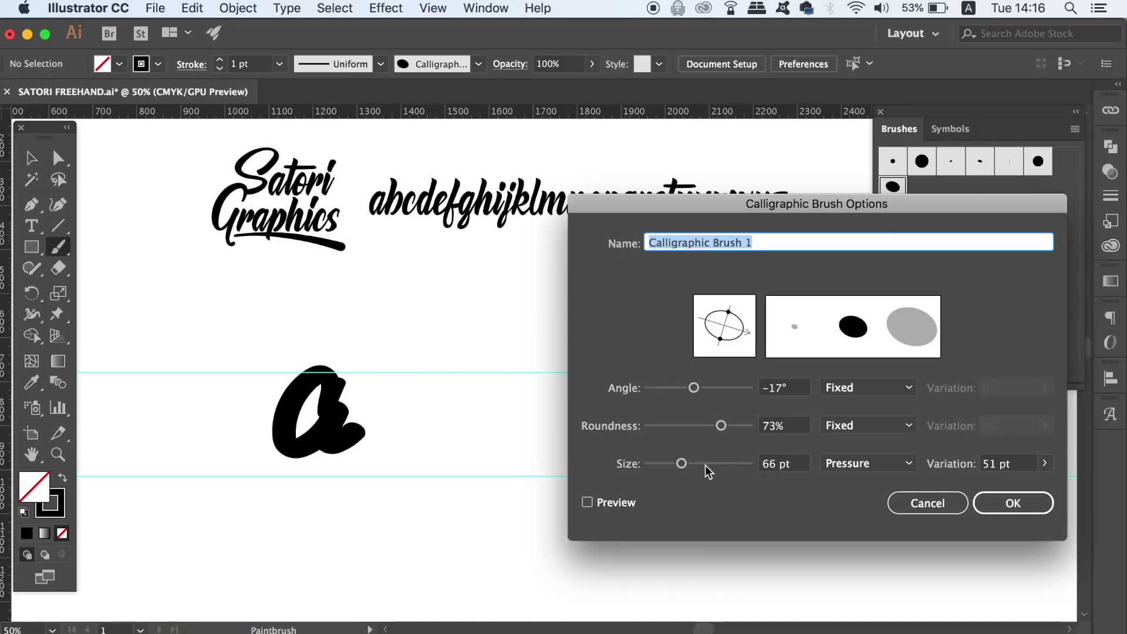
left_click_drag(682, 463, 669, 465)
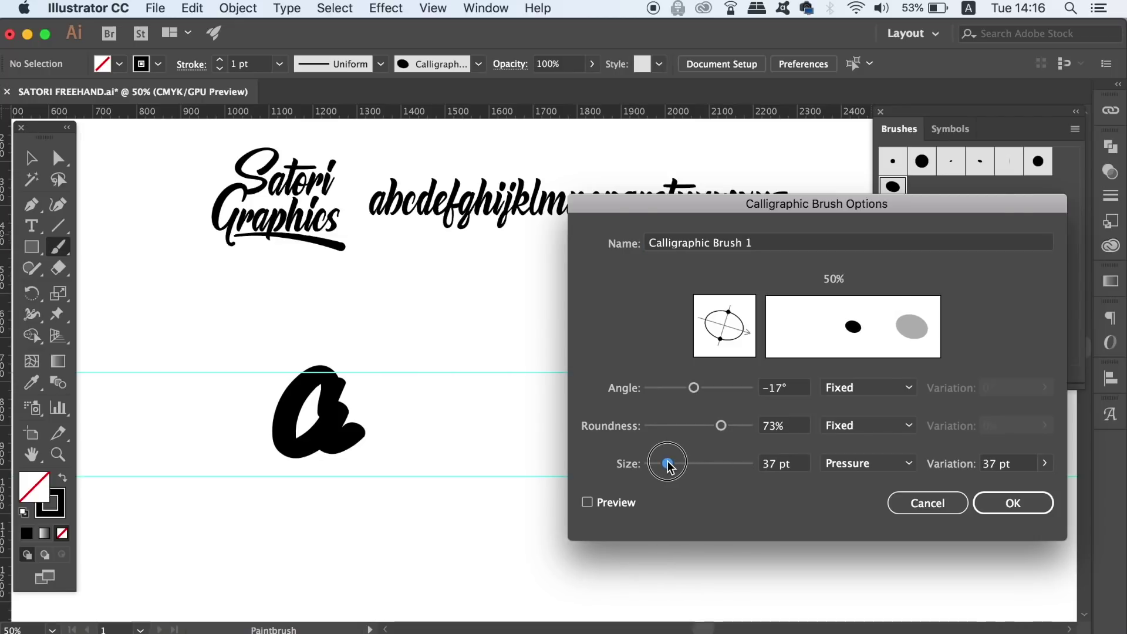
left_click(1039, 464)
left_click_drag(1042, 487, 1029, 486)
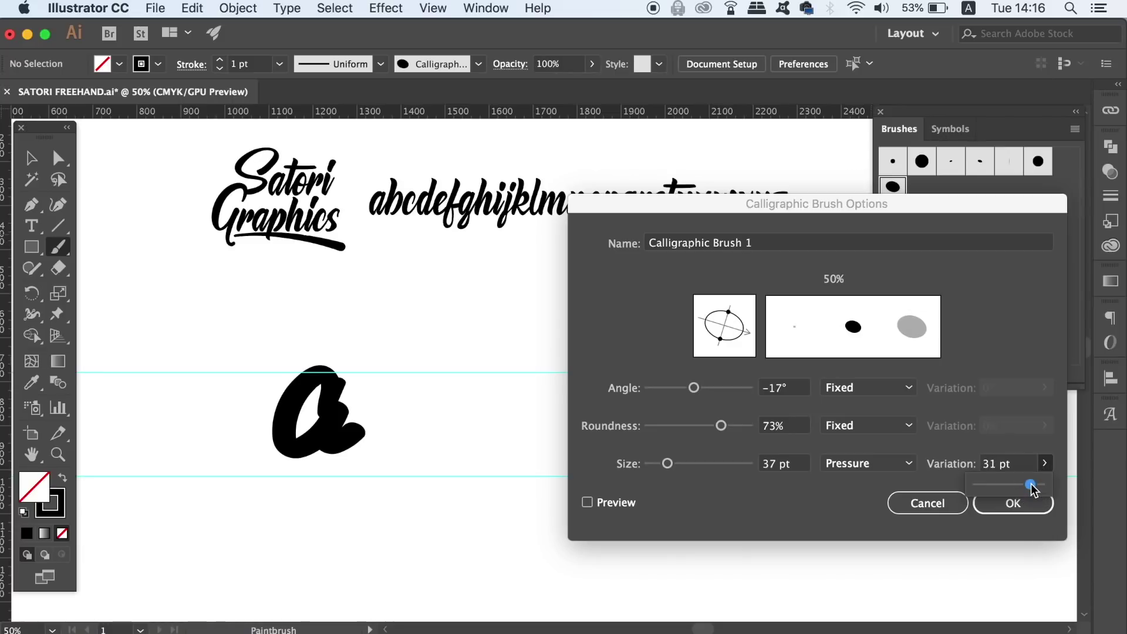
left_click(1012, 502)
left_click(825, 404)
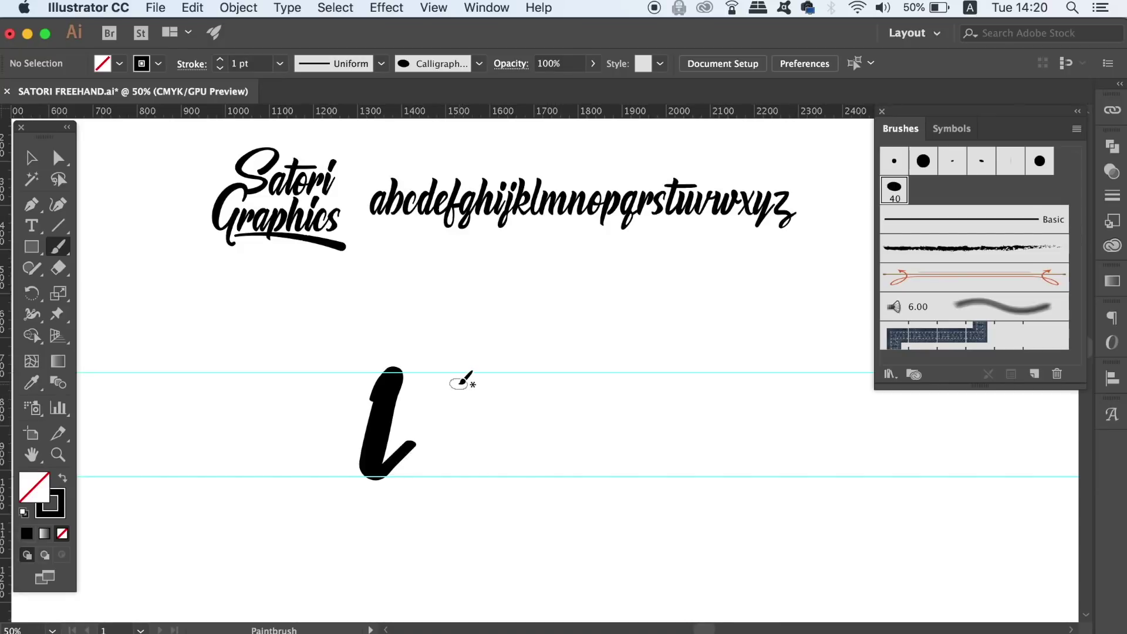
Paint the 'o' and tall 'h' beside the 'l', adding an ascender guide
left_click_drag(482, 377, 480, 460)
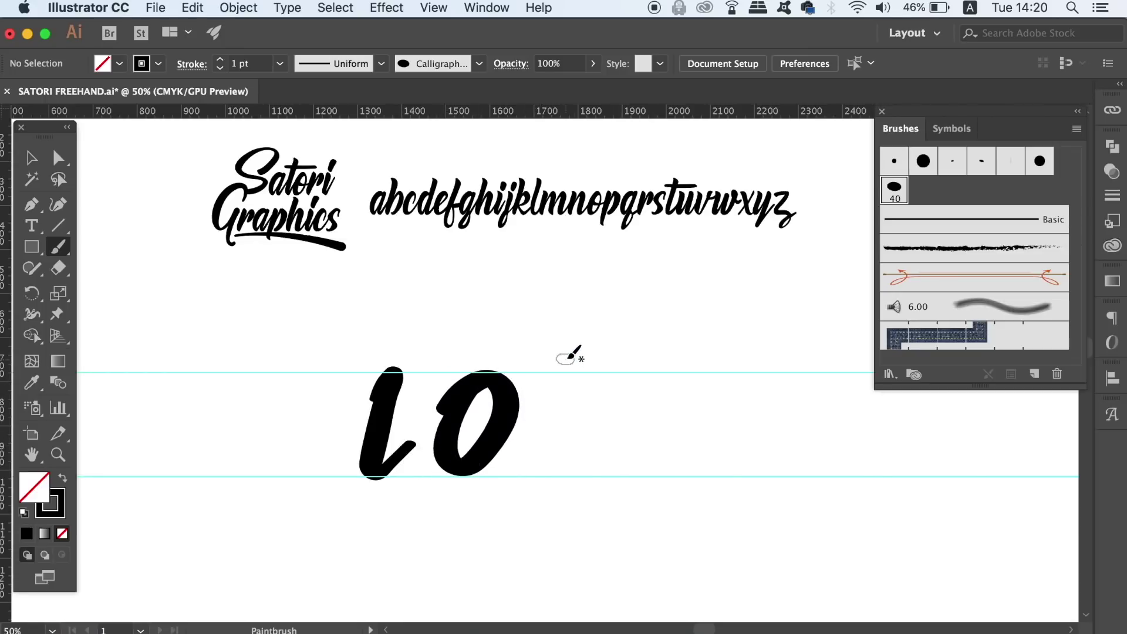
left_click_drag(401, 111, 401, 313)
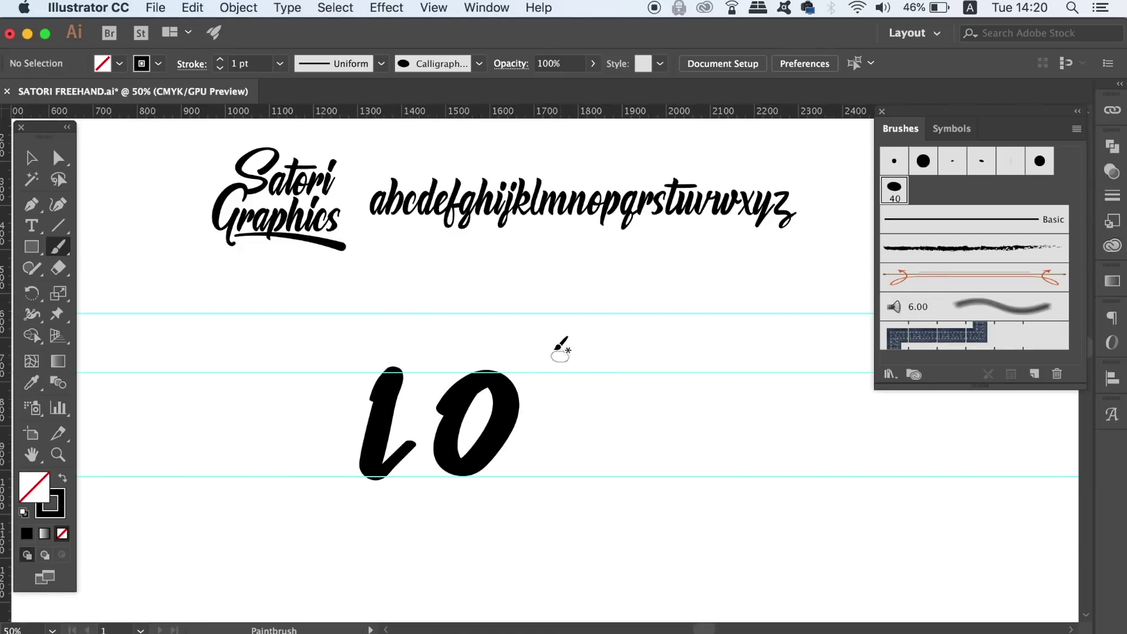
mouse_move(543, 354)
left_mouse_down()
mouse_move(548, 456)
mouse_move(588, 461)
mouse_move(608, 449)
left_mouse_up()
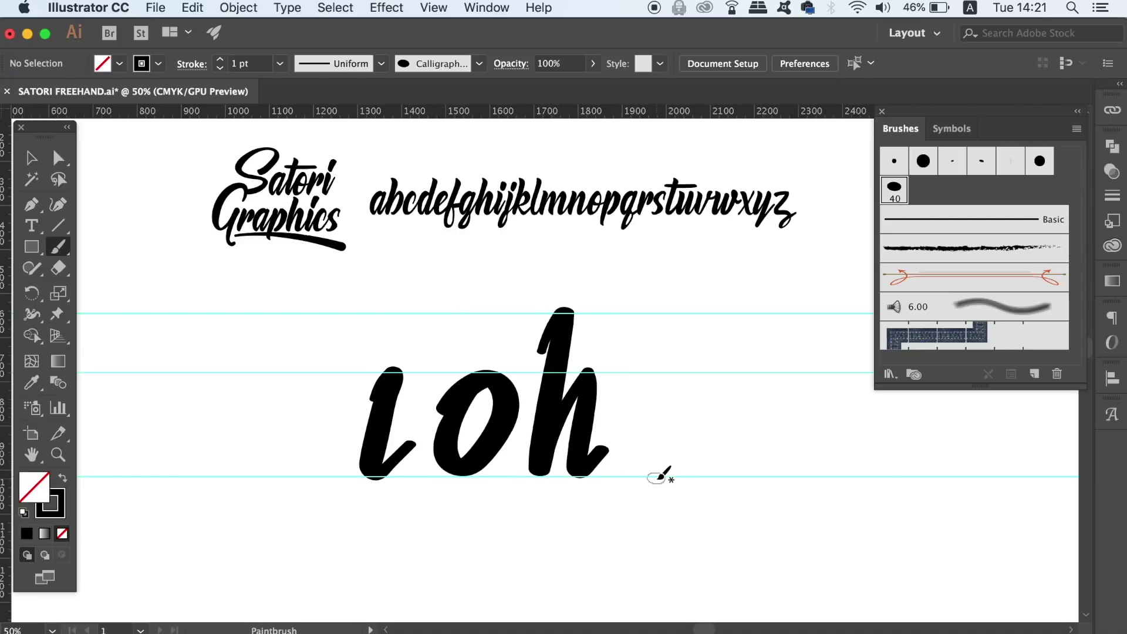
Unlock the guides, then hide the rulers and the guides
key("v")
right_click(281, 291)
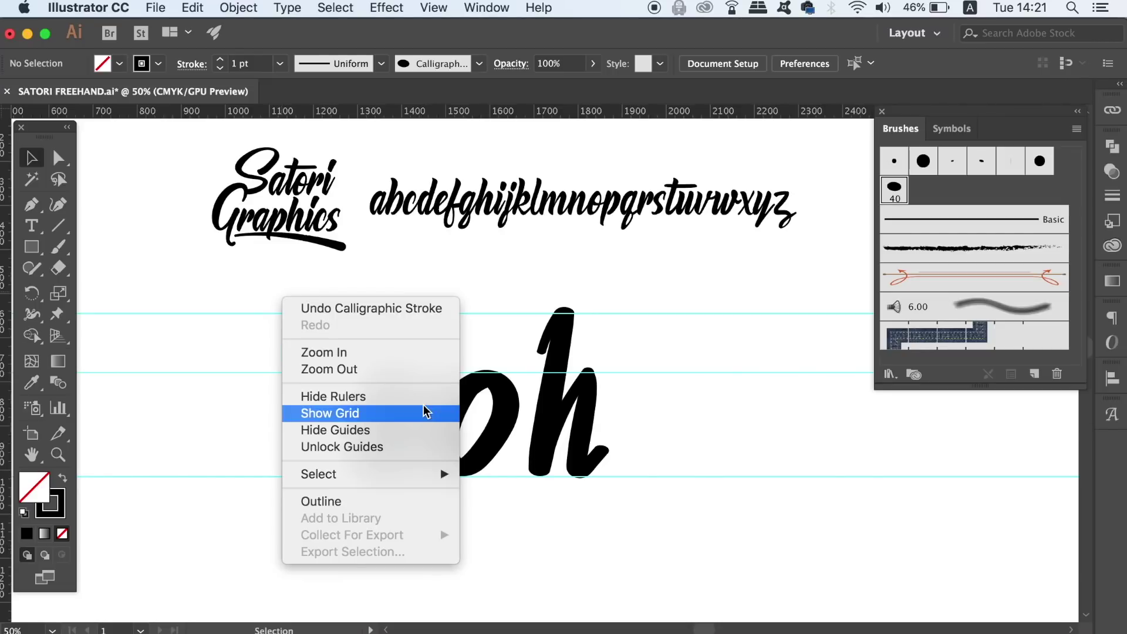
left_click(407, 447)
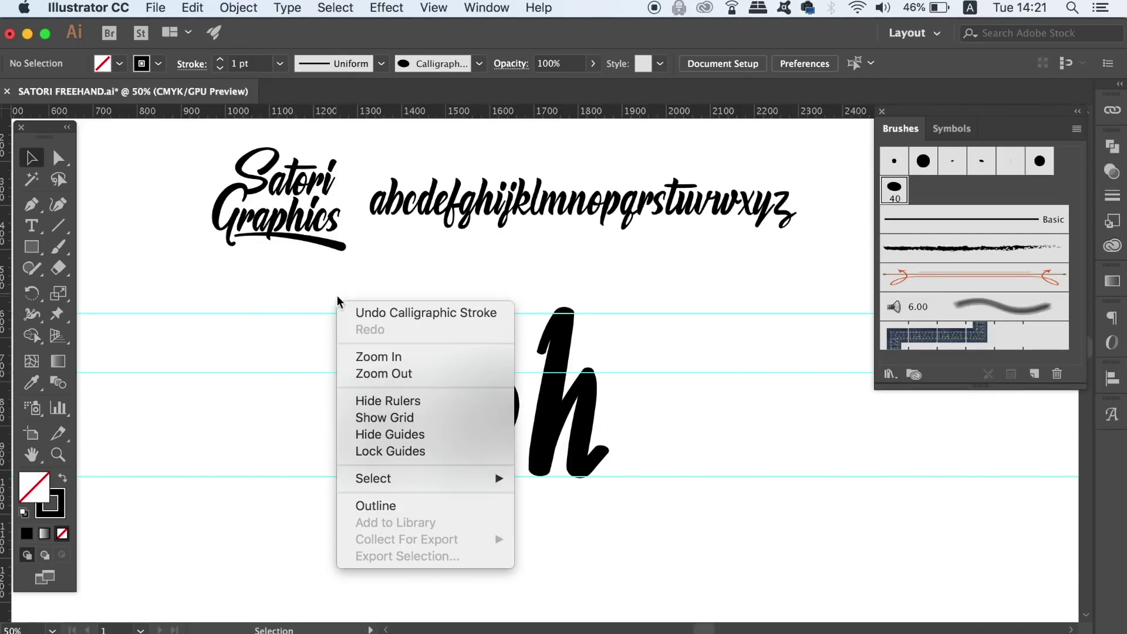
left_click(452, 401)
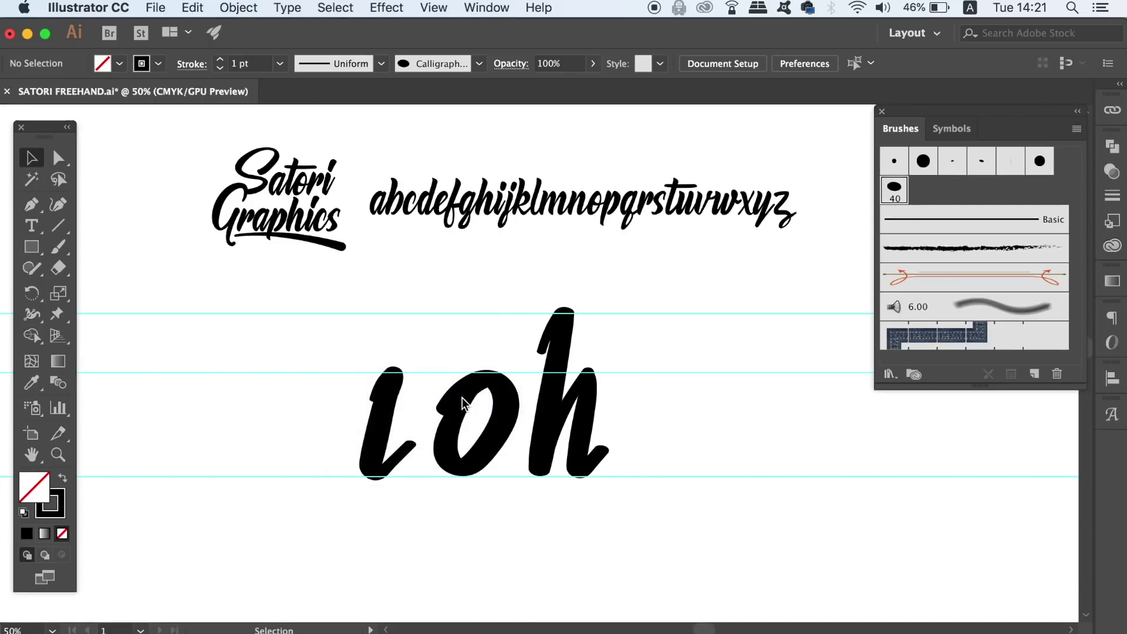
right_click(420, 340)
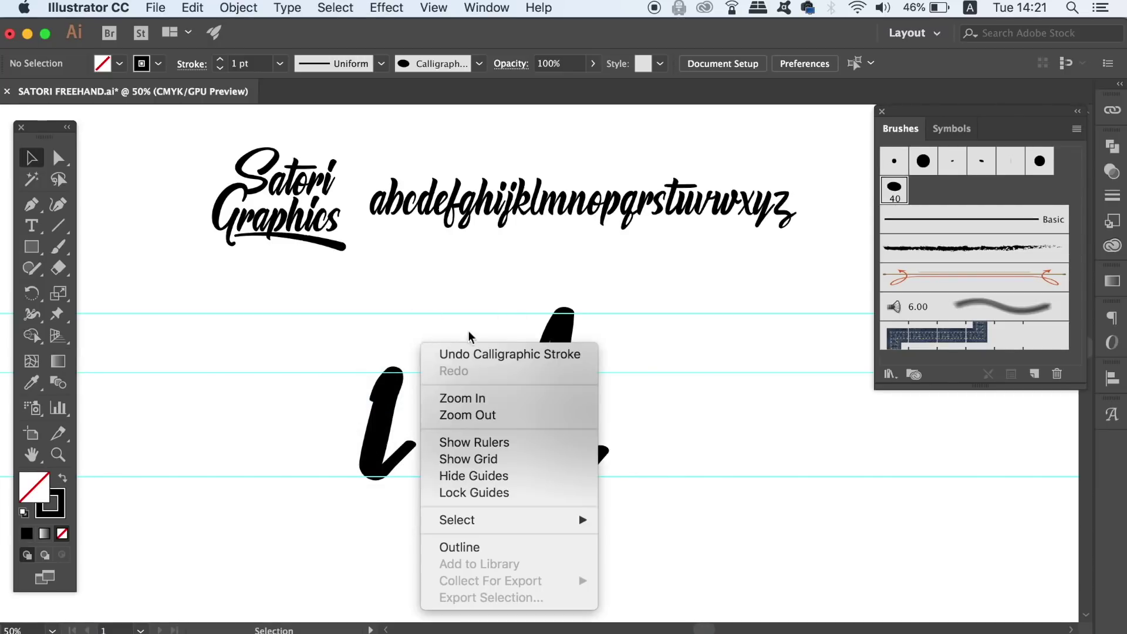
left_click(508, 477)
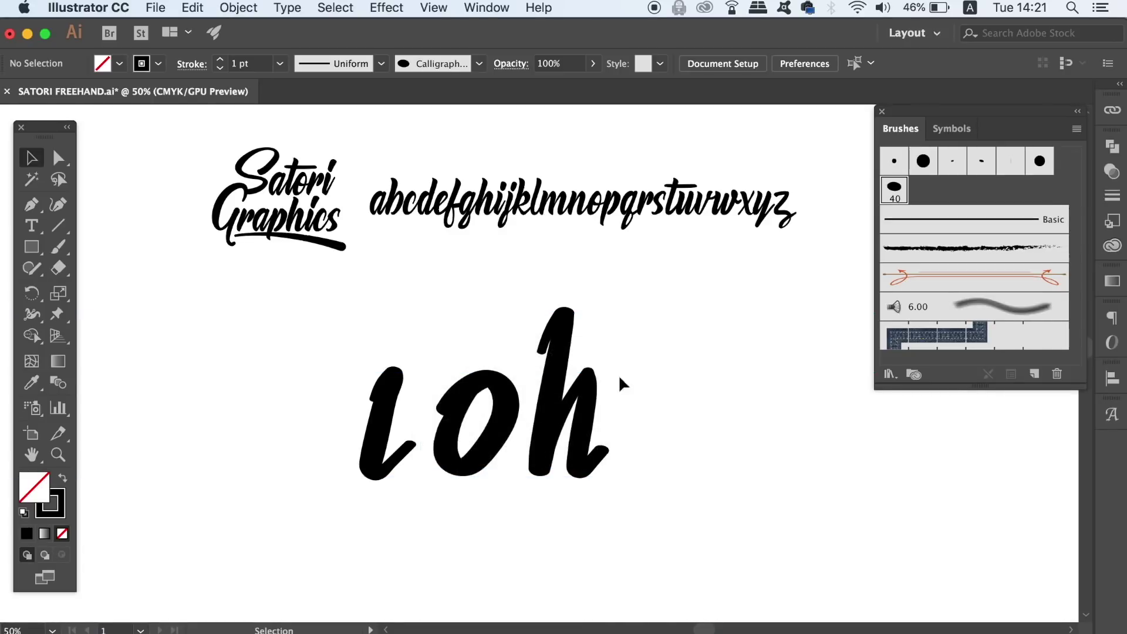
Outline the strokes of all three letters, then zoom in and select the 'l'
left_click_drag(308, 328, 687, 603)
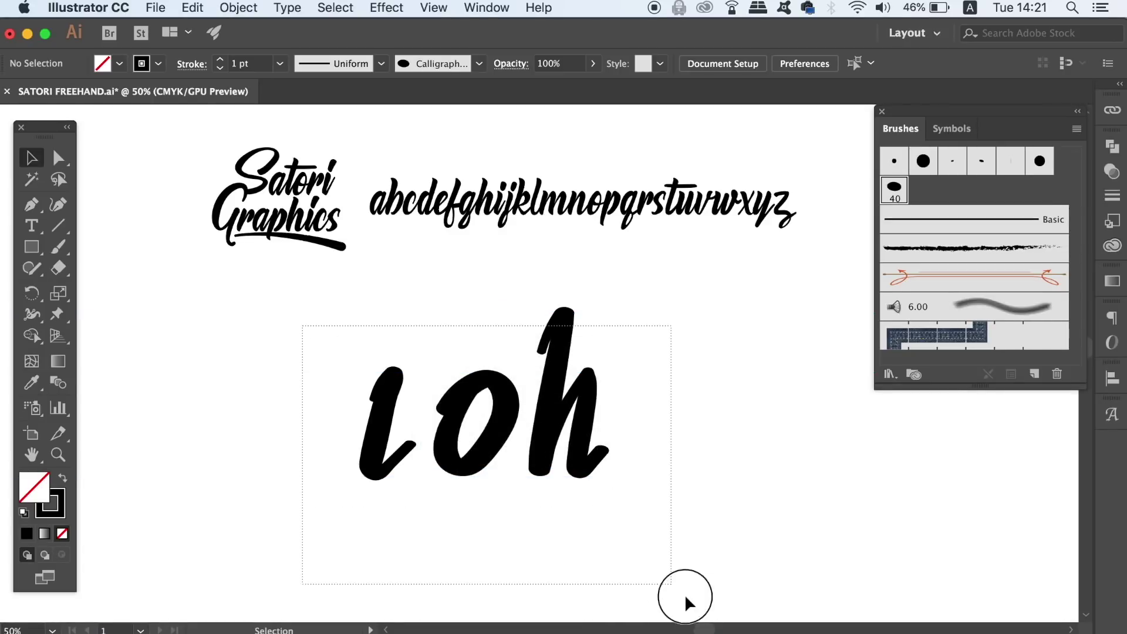
left_click(237, 7)
mouse_move(243, 383)
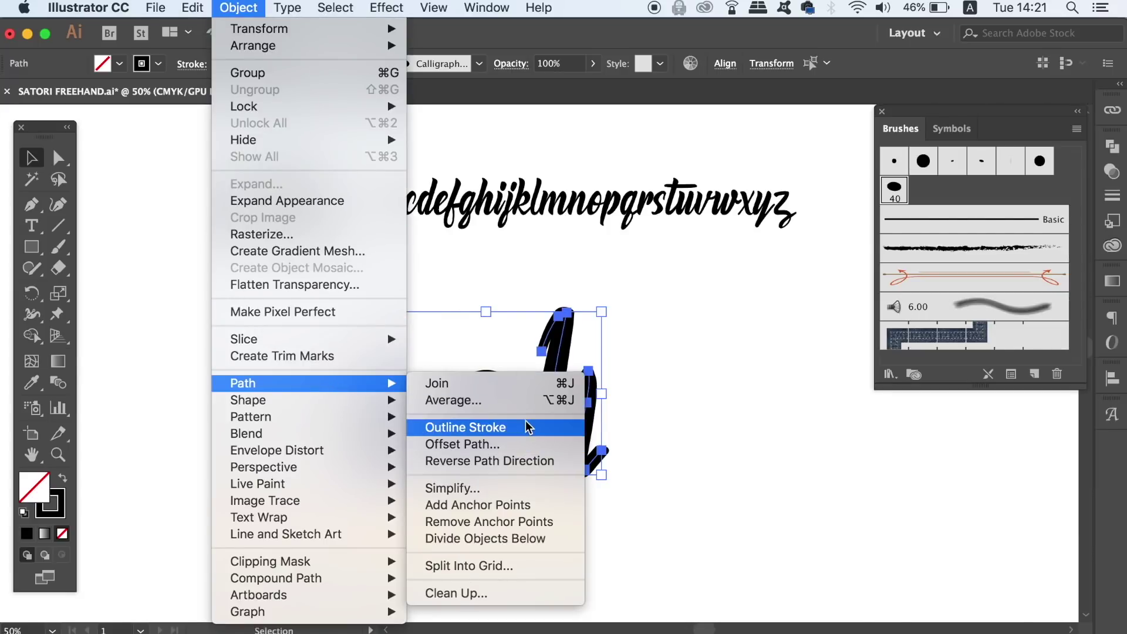
left_click(528, 427)
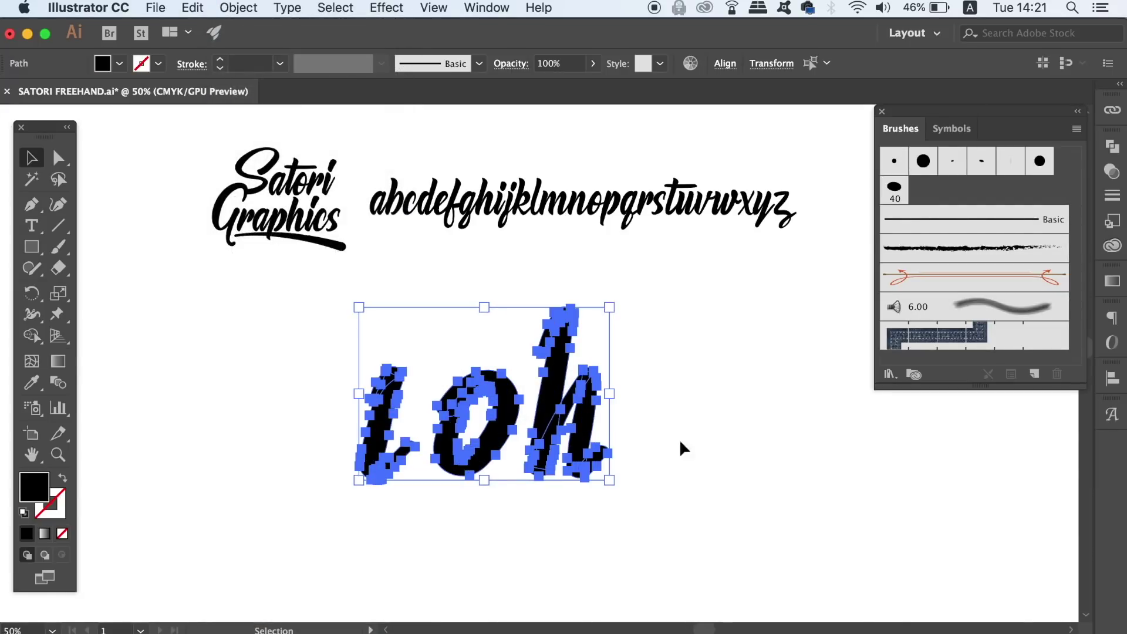
key("super+1")
left_click_drag(824, 425, 658, 444)
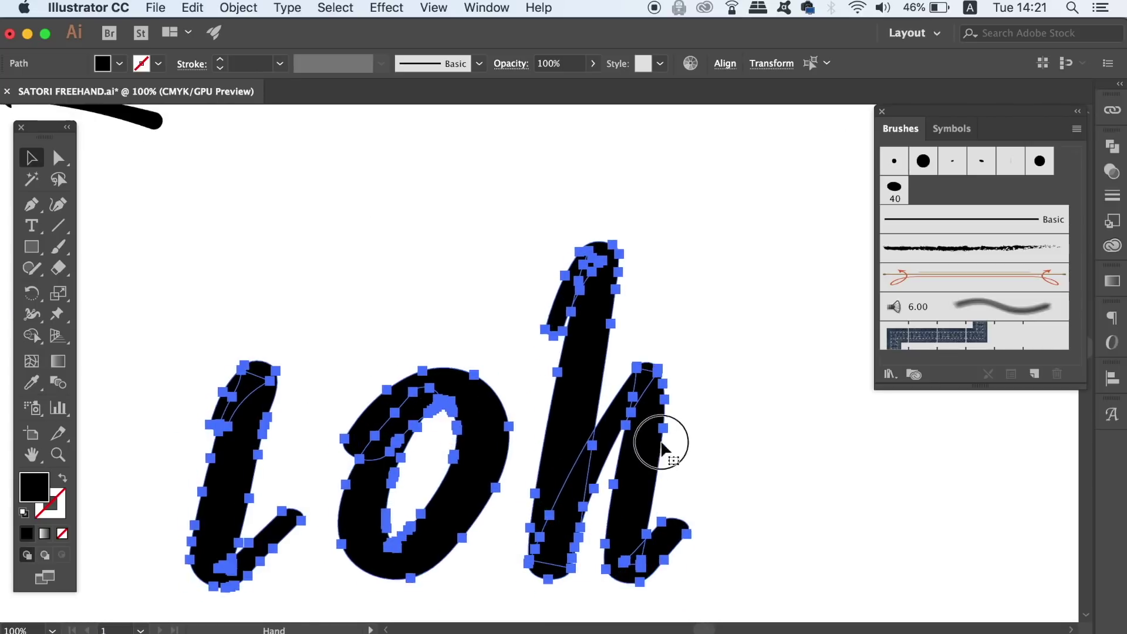
left_click(265, 252)
left_click(381, 447)
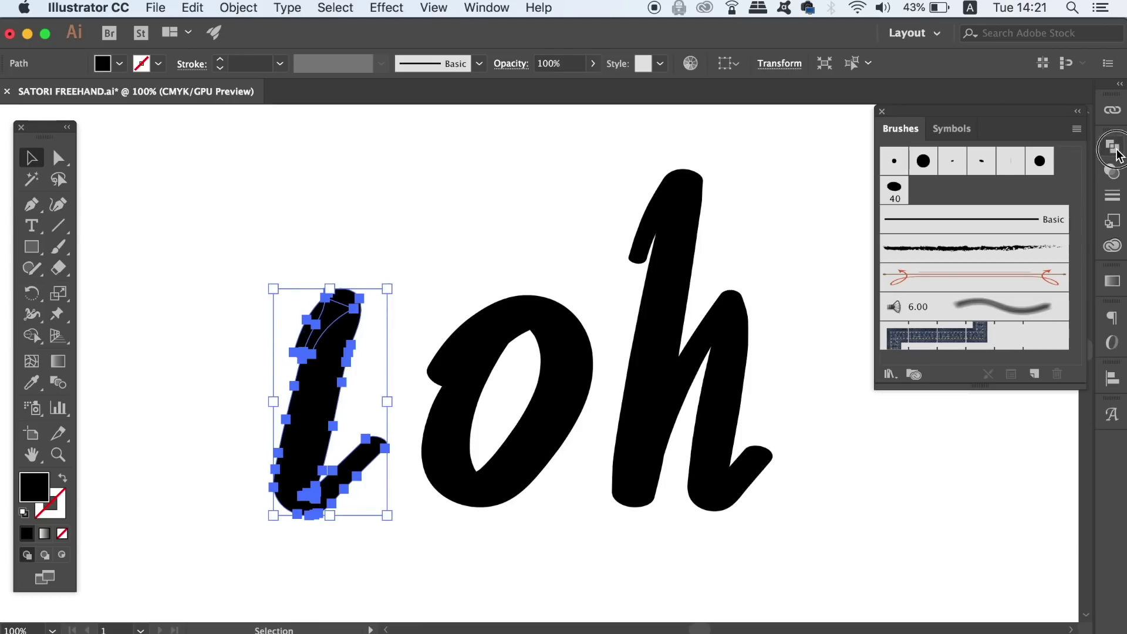
Unite the l's overlapping pieces into a single shape
left_click(1112, 159)
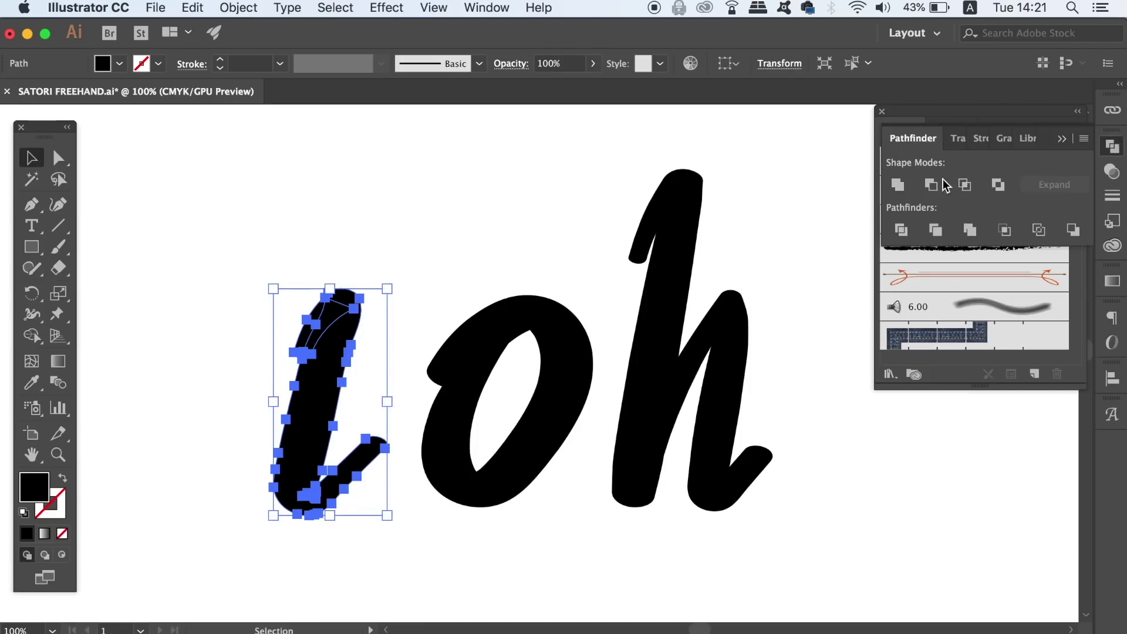
left_click(897, 186)
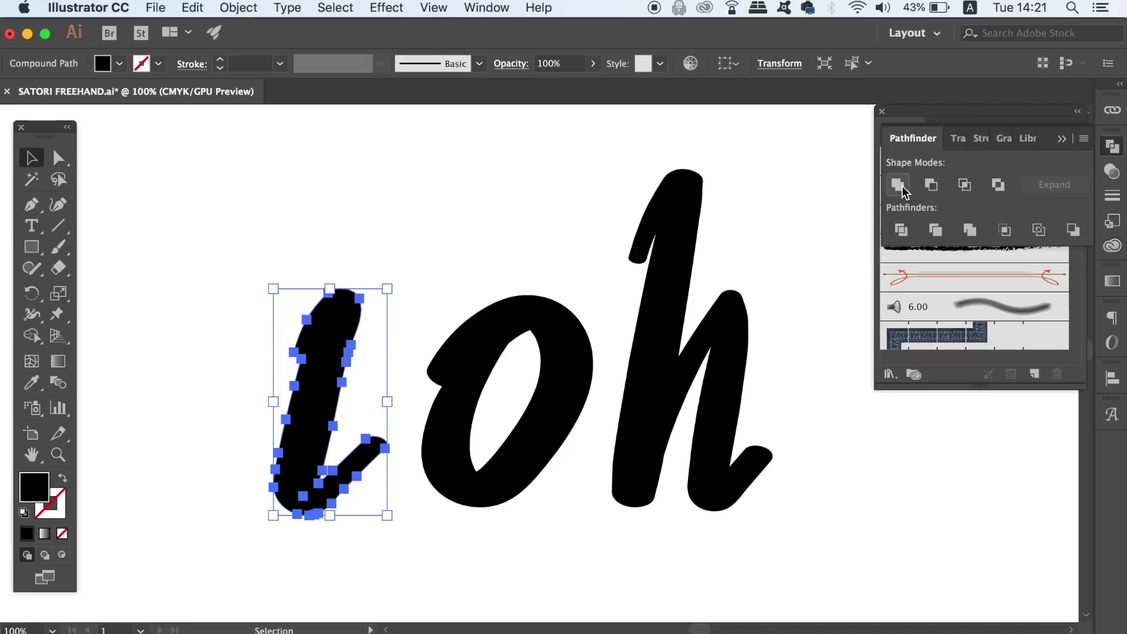
left_click(239, 8)
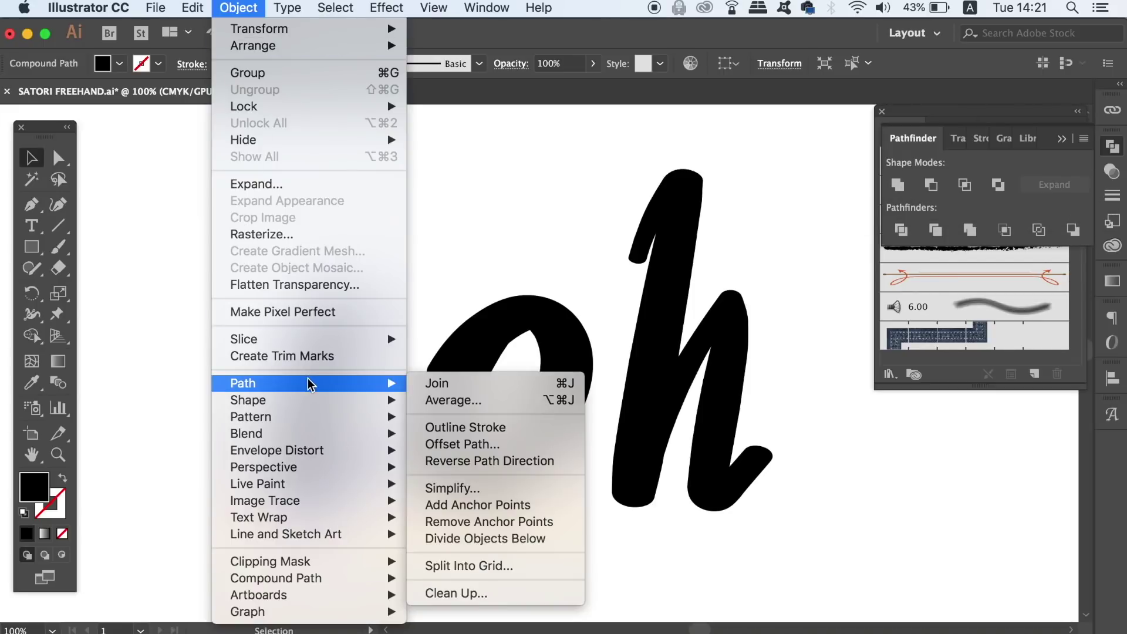
mouse_move(264, 383)
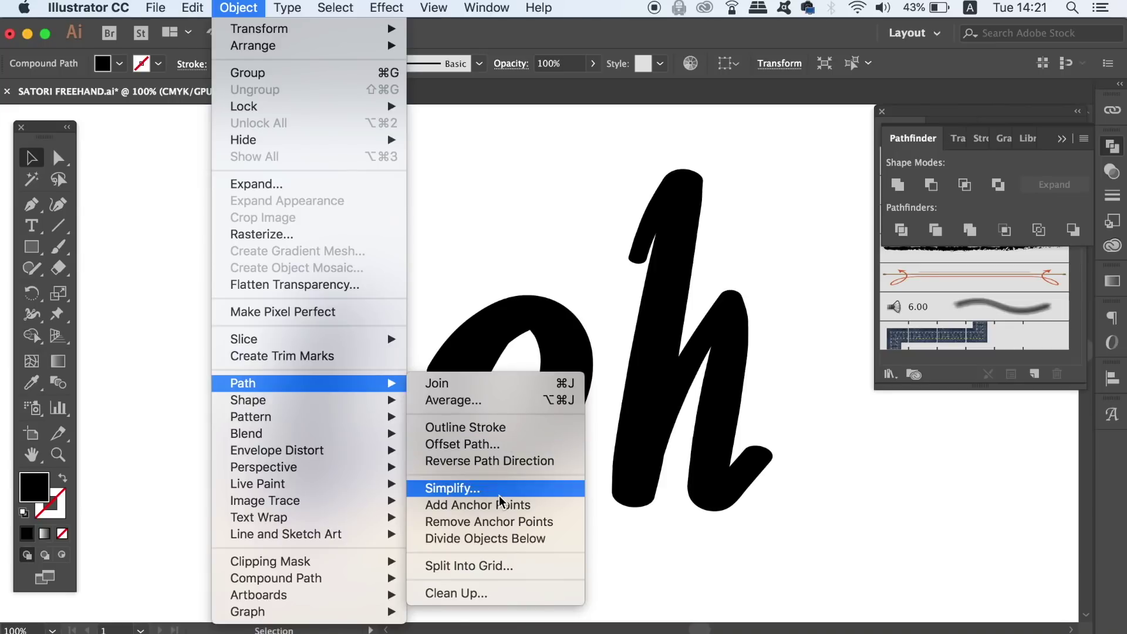
left_click(499, 490)
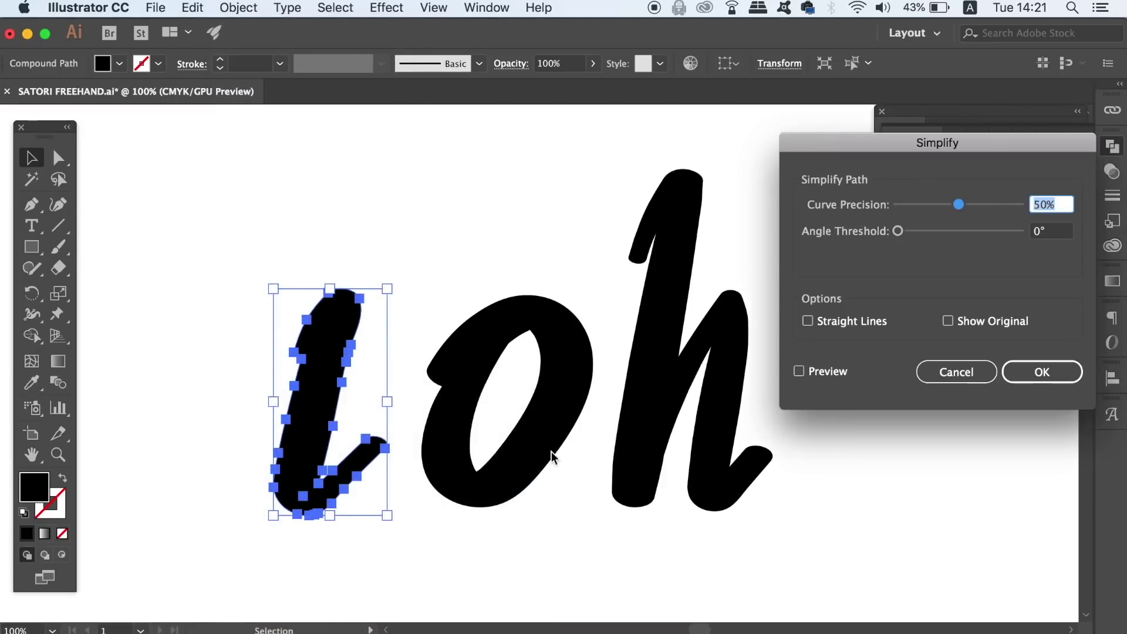
Simplify the 'l' at 98% curve precision and 0° angle threshold
left_click(843, 374)
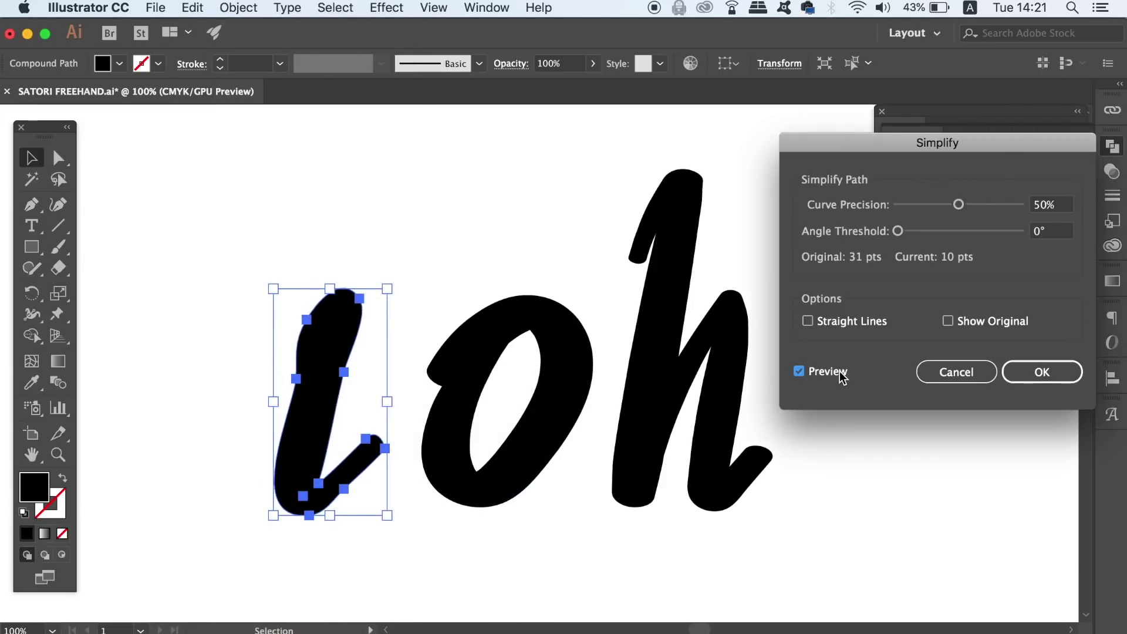
left_click_drag(958, 204, 1018, 205)
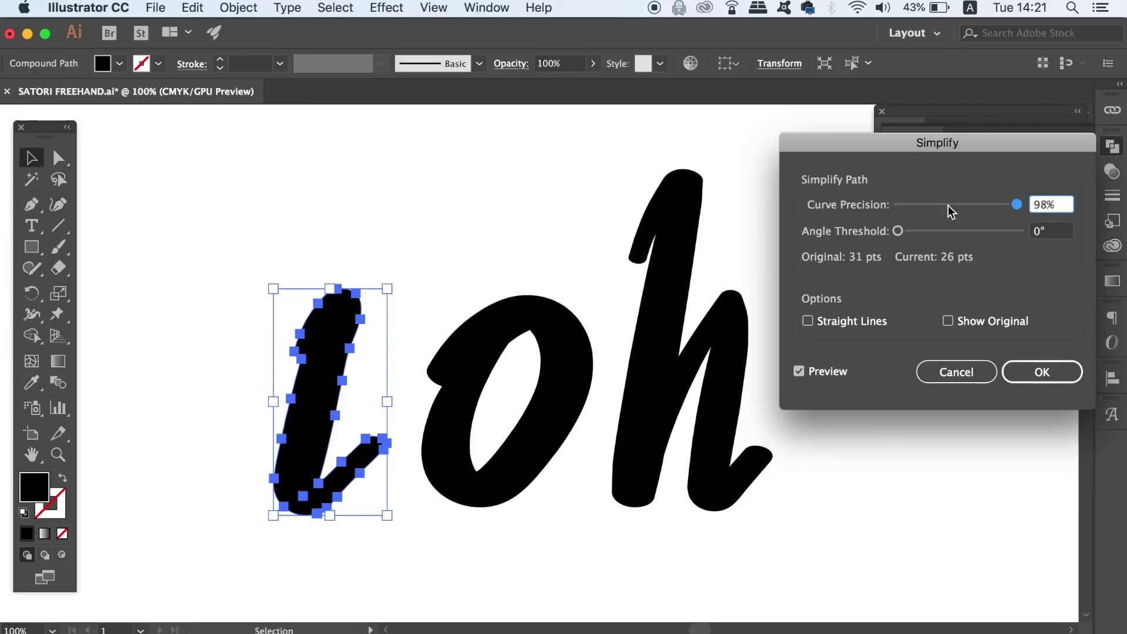
mouse_move(898, 230)
left_mouse_down()
mouse_move(970, 232)
mouse_move(889, 233)
left_mouse_up()
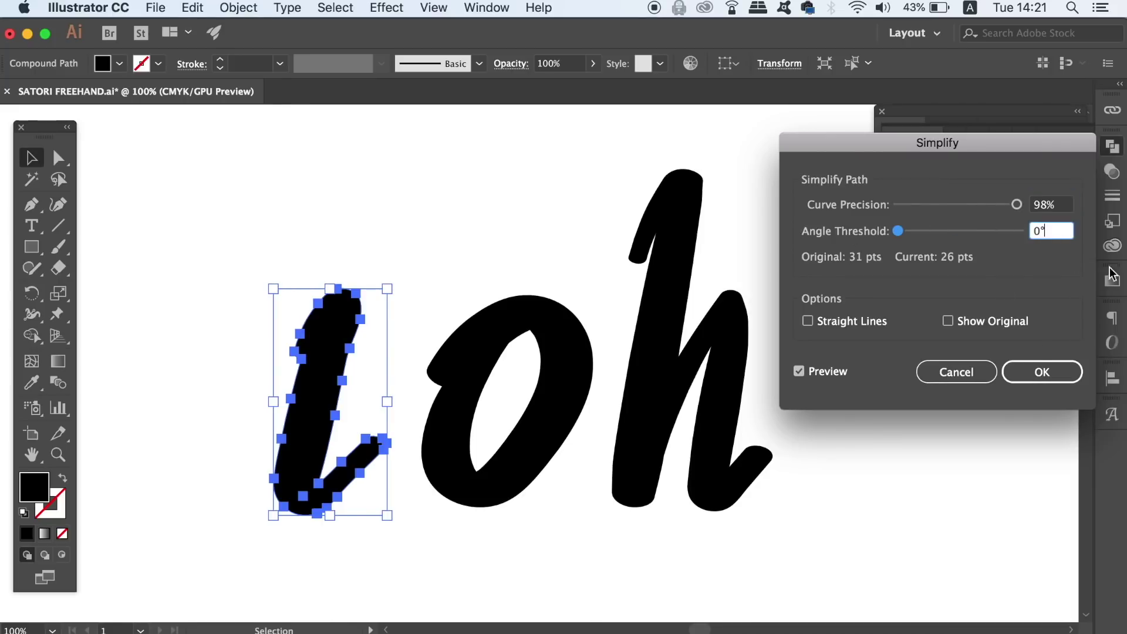
left_click(1004, 231)
left_click_drag(1003, 232, 894, 232)
left_click(1041, 371)
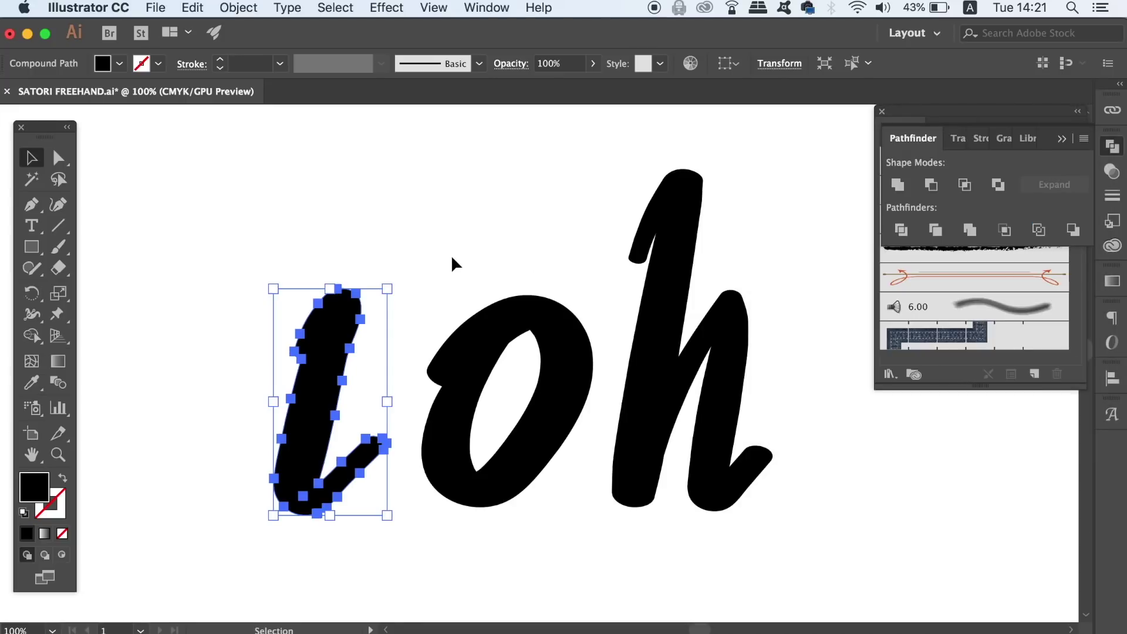
left_click(454, 262)
key("super+equal")
key("super+equal")
scroll(458, 281, "up", 3)
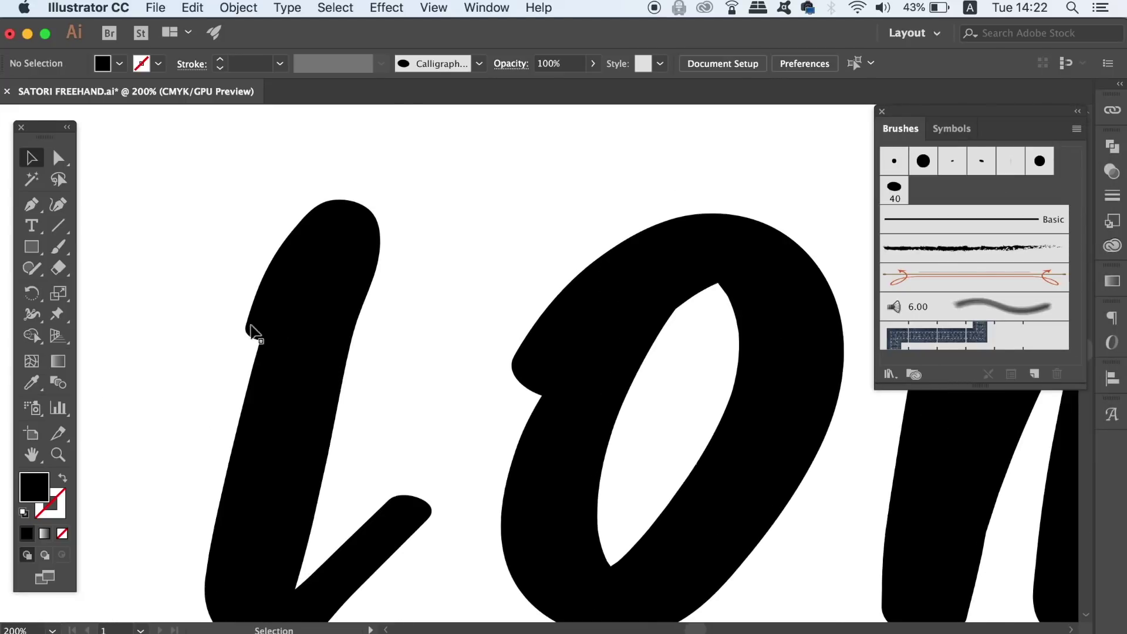
left_click(291, 333)
scroll(388, 273, "down", 3)
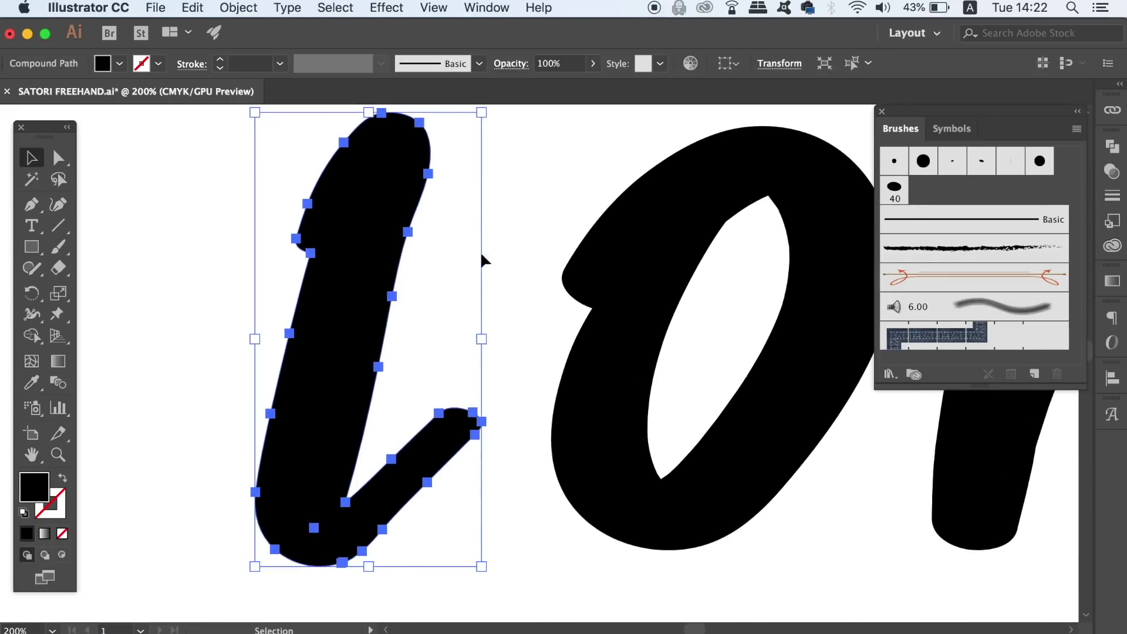
key("a")
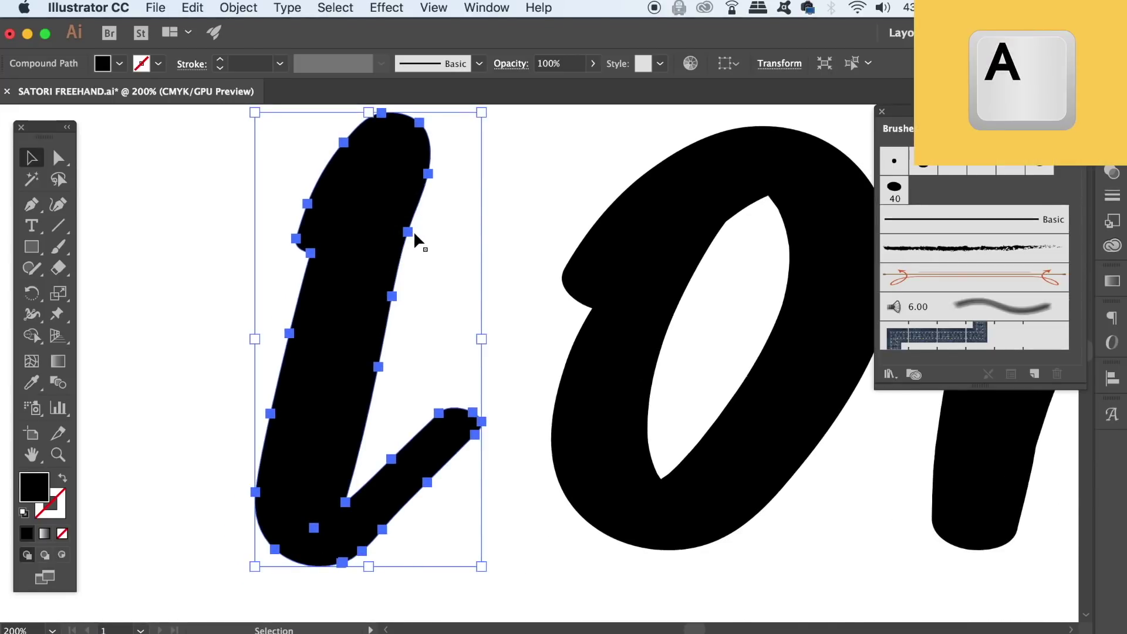
left_click(410, 233)
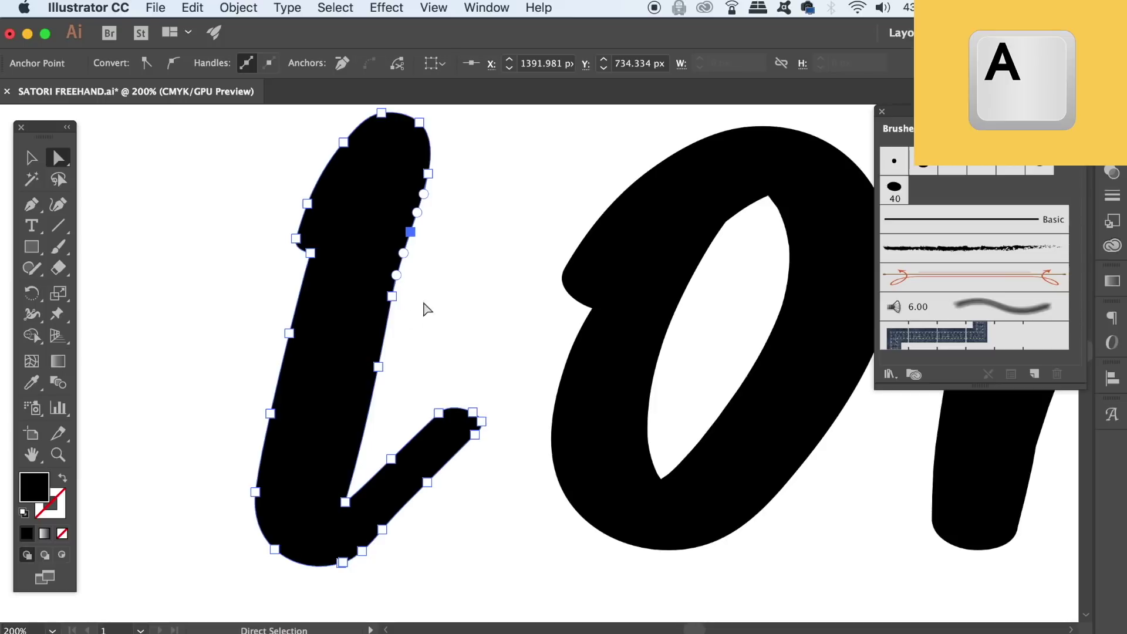
scroll(397, 298, "up", 3)
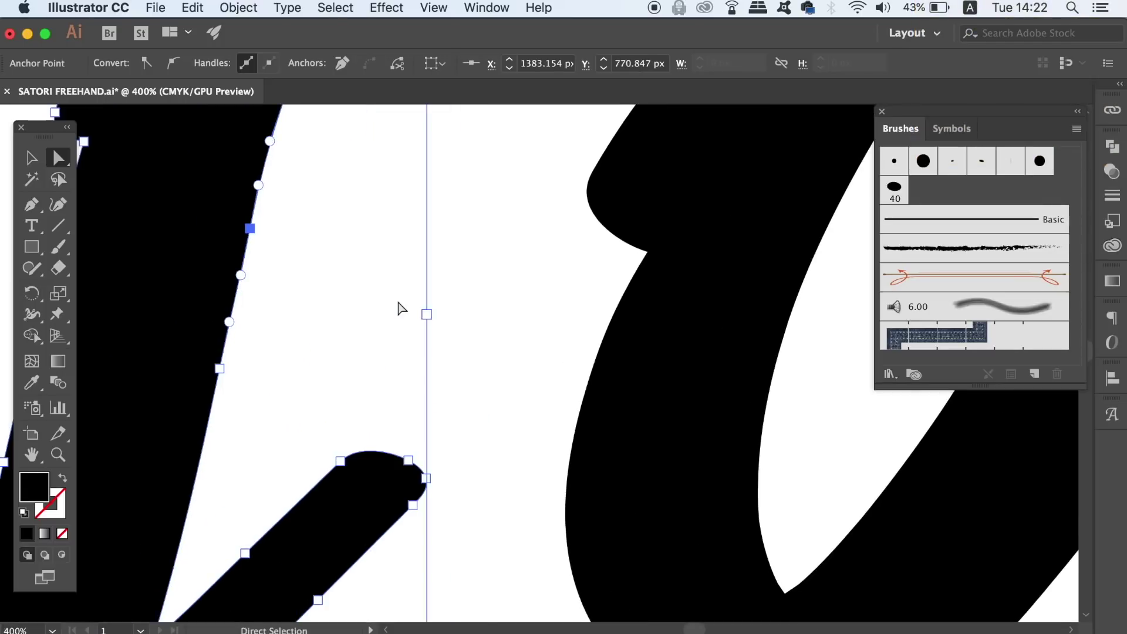
left_click_drag(396, 299, 506, 470)
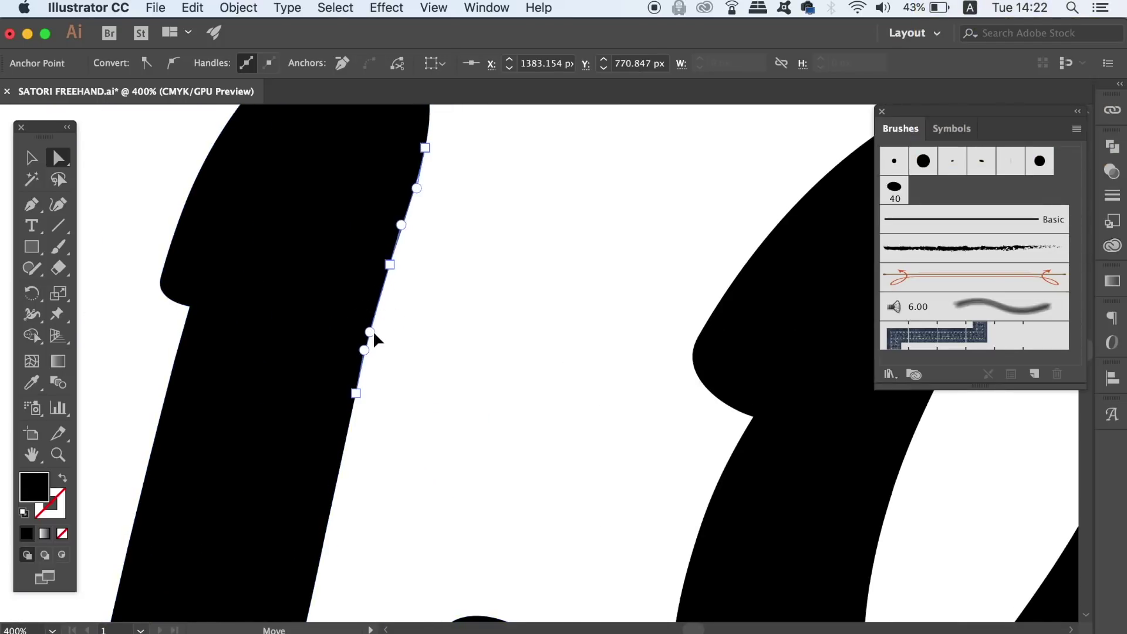
left_click(507, 309)
scroll(558, 298, "down", 3)
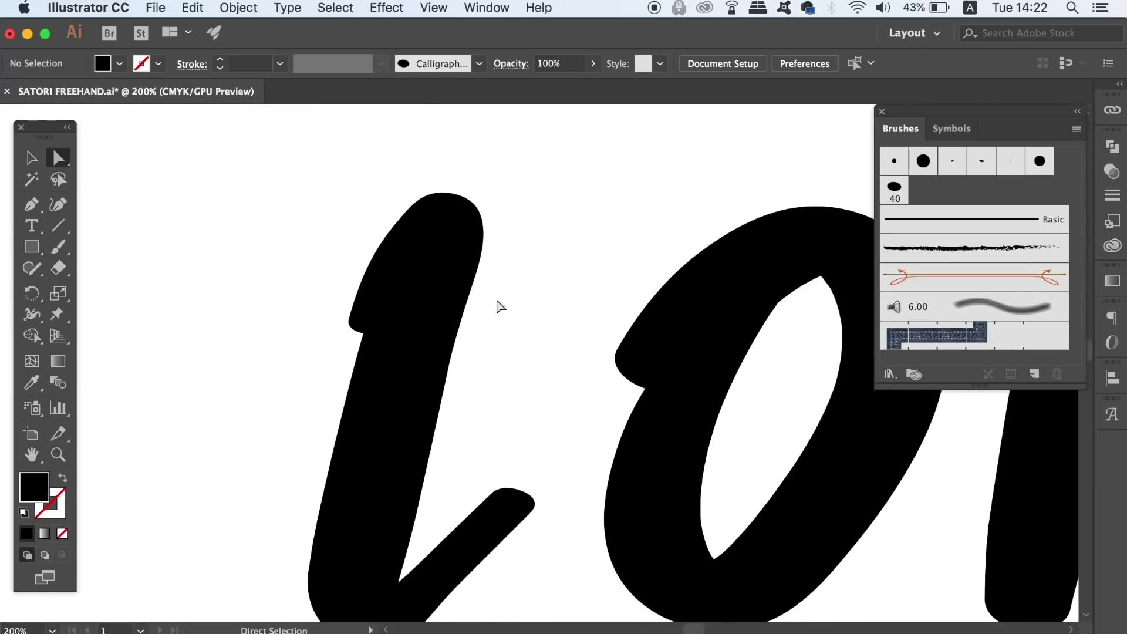
left_click(455, 295)
left_click_drag(455, 295, 456, 237)
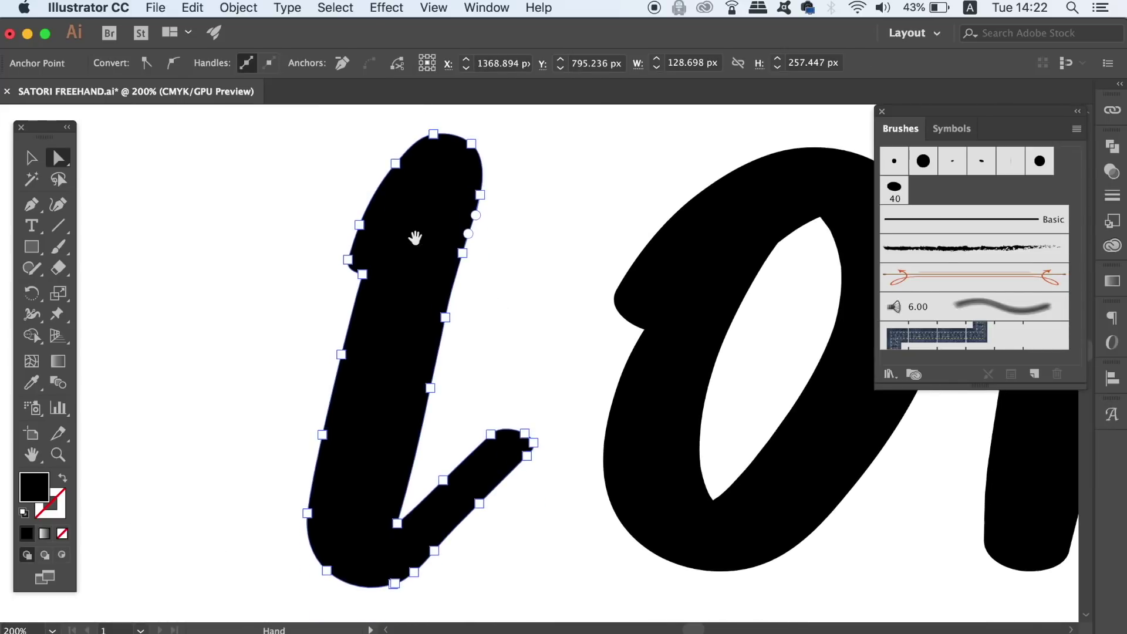
left_click(88, 7)
mouse_move(92, 56)
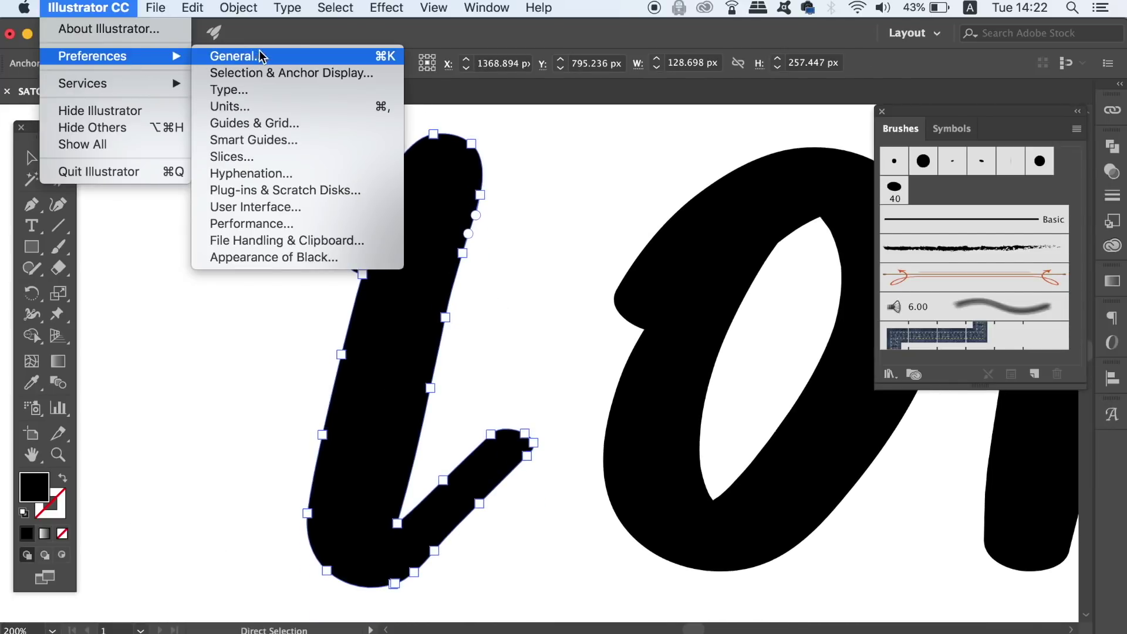
Set the anchor point display size to Max in Selection & Anchor Display preferences
left_click(328, 71)
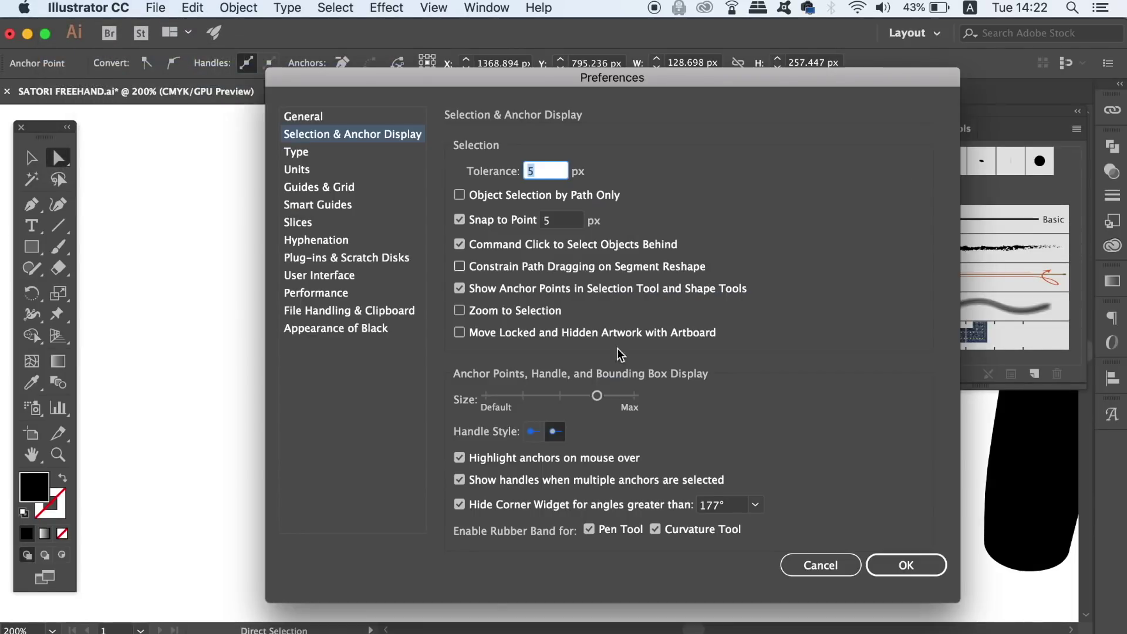
mouse_move(596, 395)
left_mouse_down()
mouse_move(506, 396)
mouse_move(634, 396)
left_mouse_up()
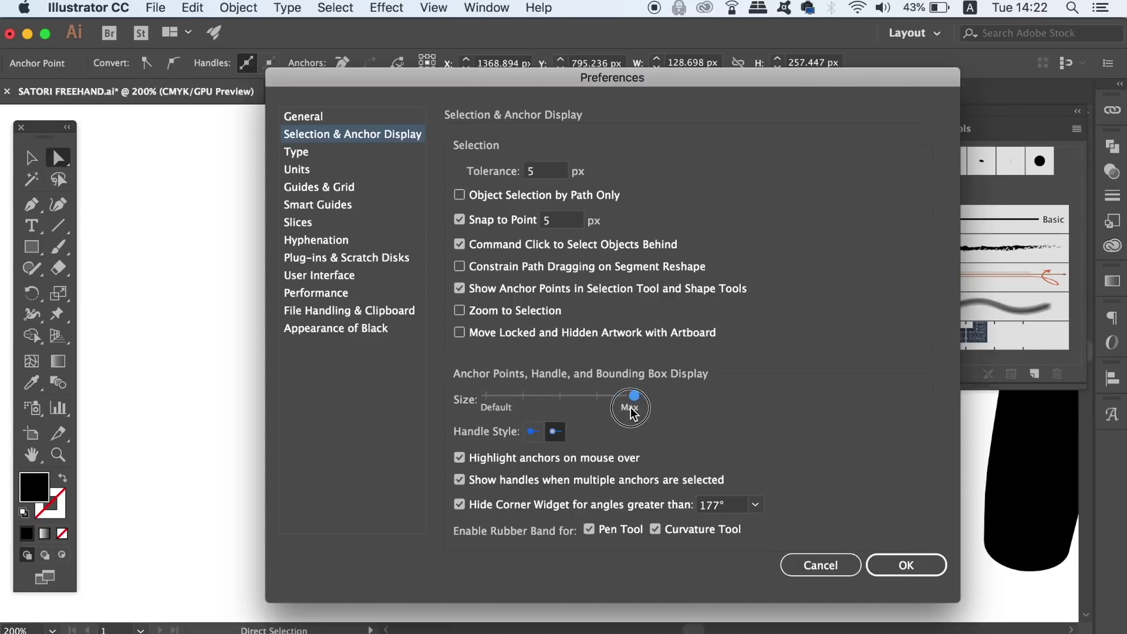
left_click(882, 565)
key("v")
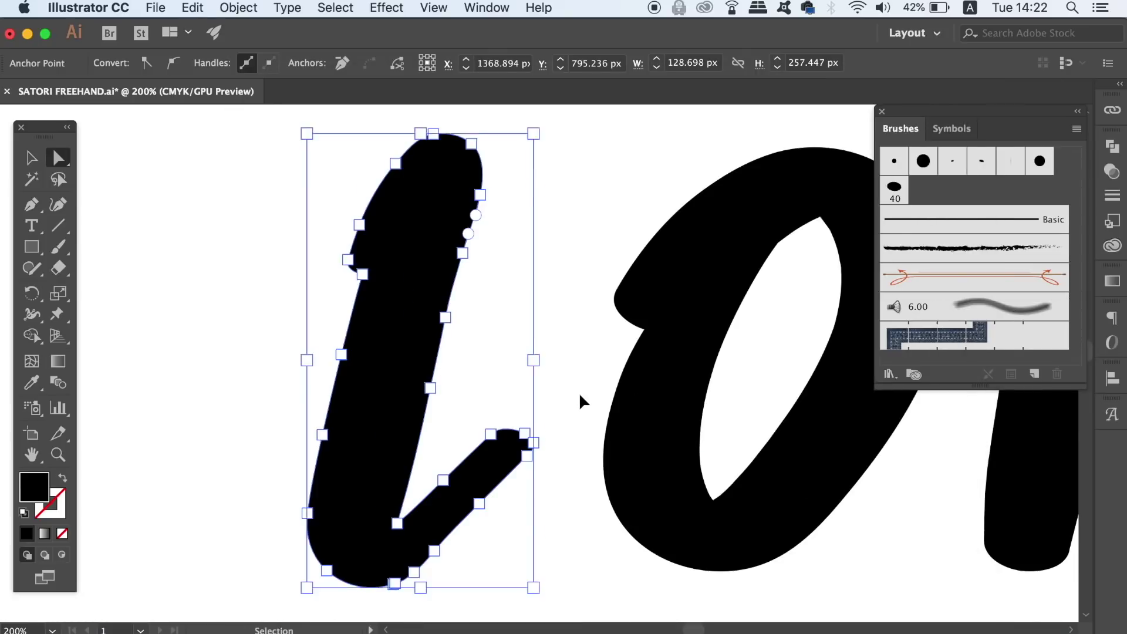
key("super+minus")
key("super+minus")
key("super+plus")
key("super+plus")
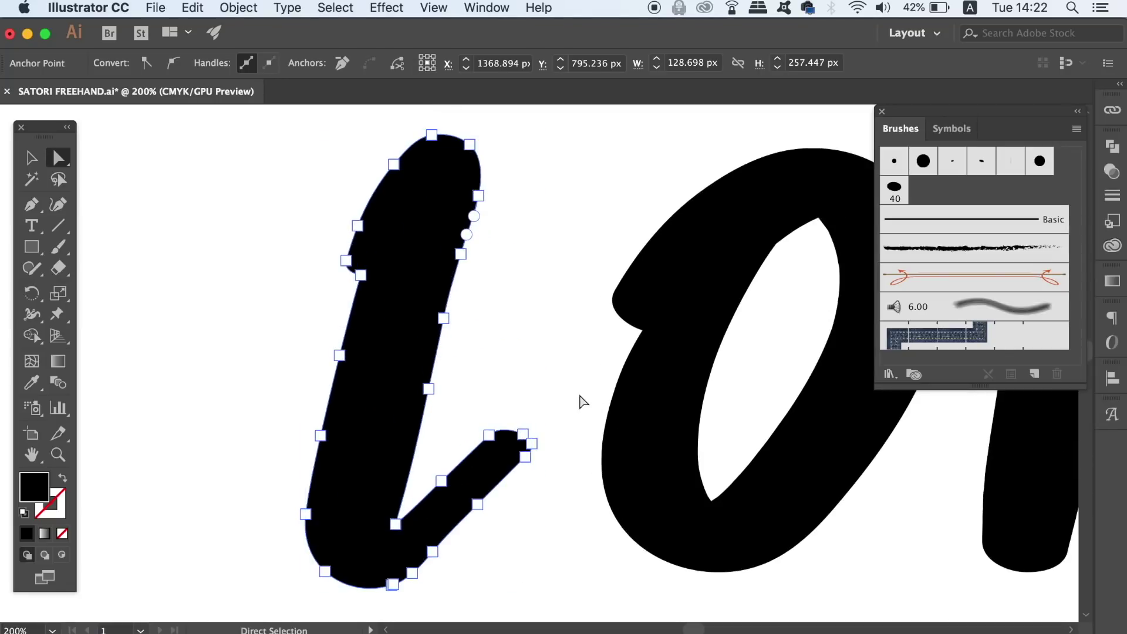
key("super+plus")
Smooth the l's right, left and top edges and its diagonal stroke
left_click(29, 158)
left_click(272, 181)
left_click(418, 218)
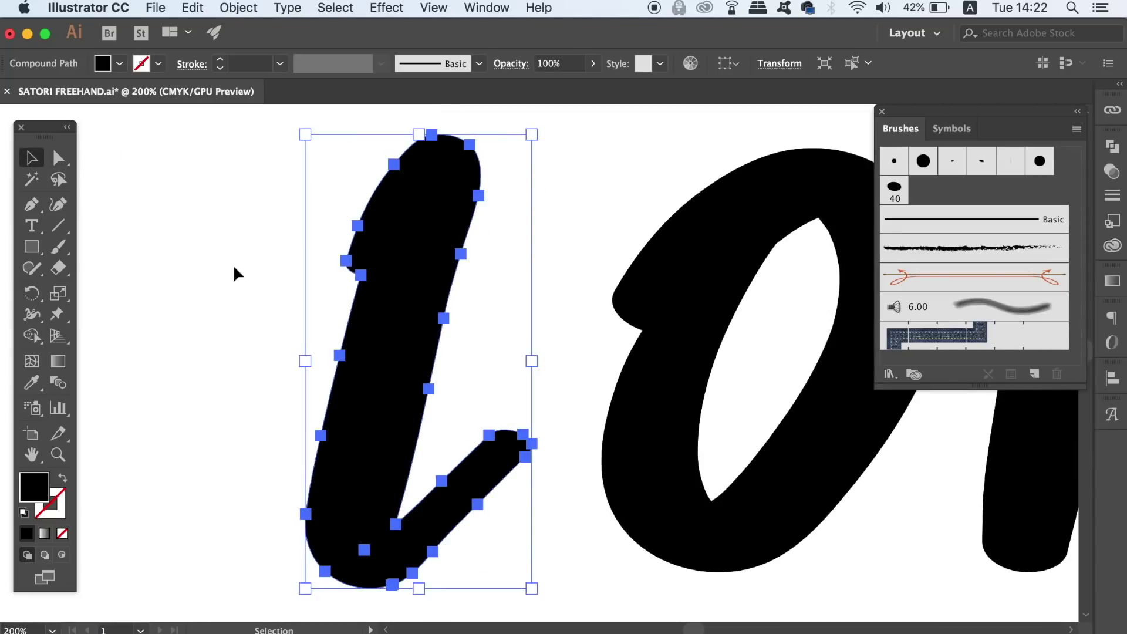
mouse_move(30, 267)
left_mouse_down()
mouse_move(170, 276)
mouse_move(159, 310)
left_mouse_up()
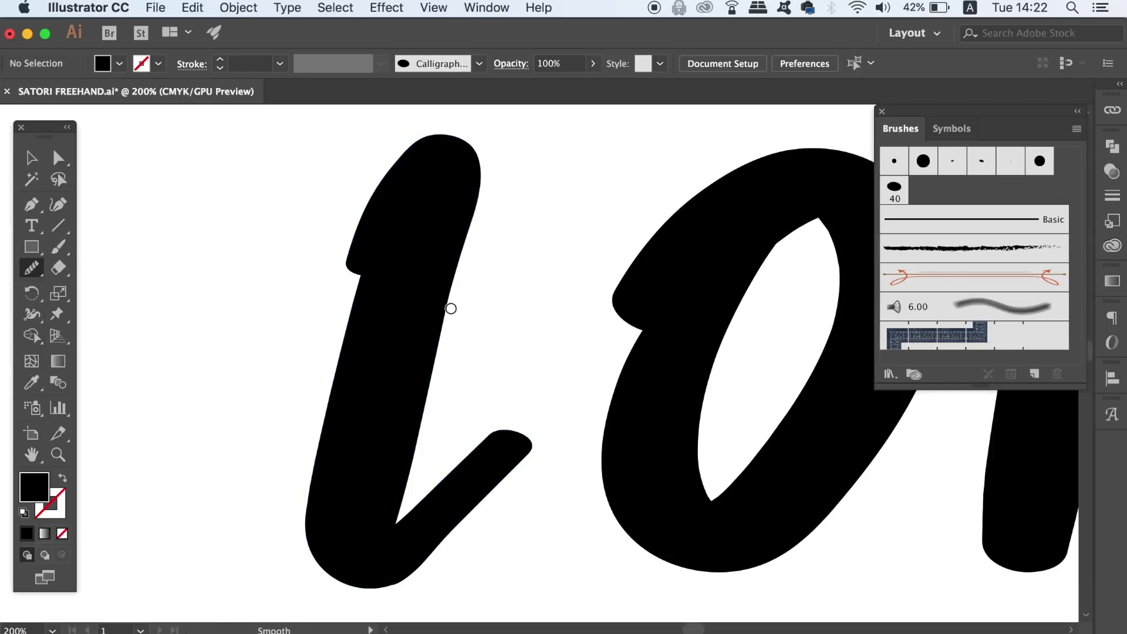
left_click(423, 315, "super")
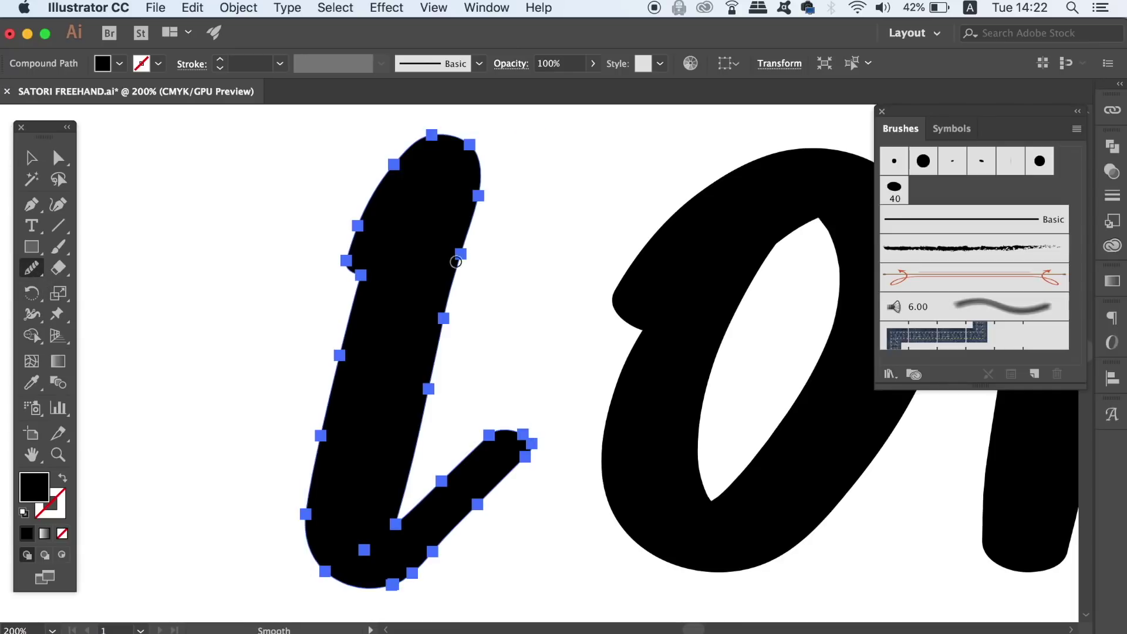
left_click_drag(476, 200, 414, 419)
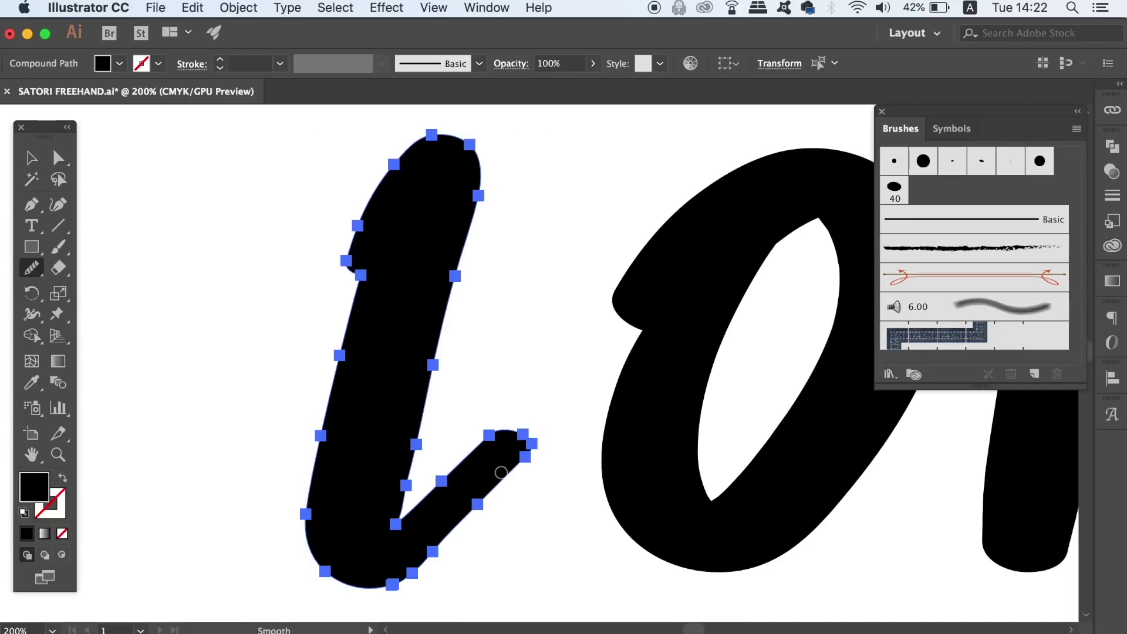
left_click_drag(343, 345, 337, 364)
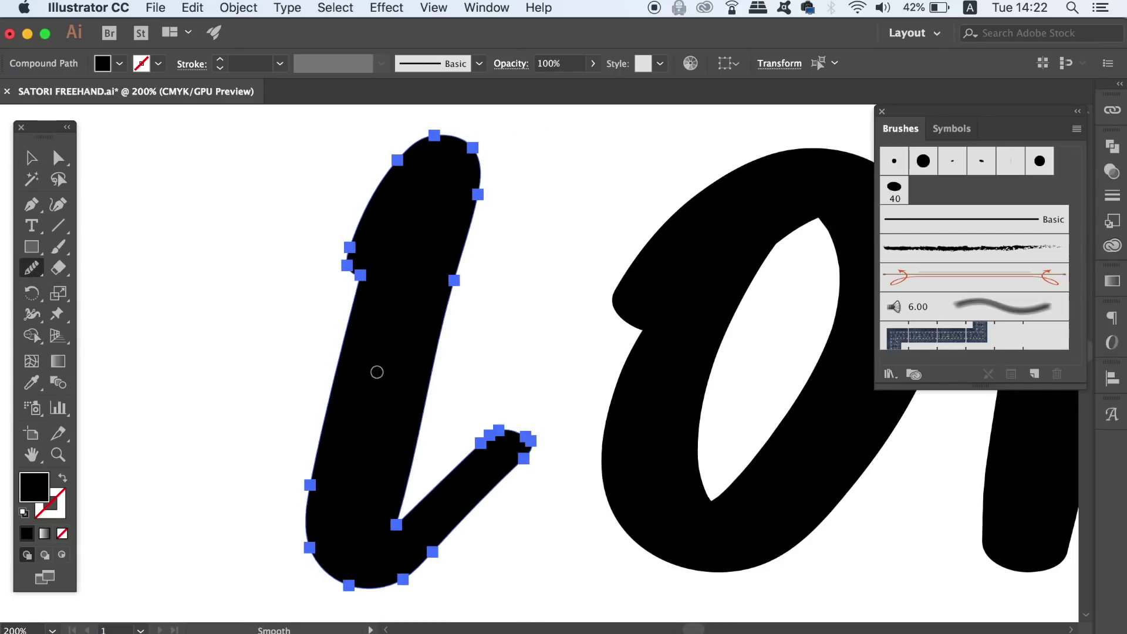
mouse_move(407, 151)
left_mouse_down()
mouse_move(457, 134)
mouse_move(445, 308)
mouse_move(481, 358)
left_mouse_up()
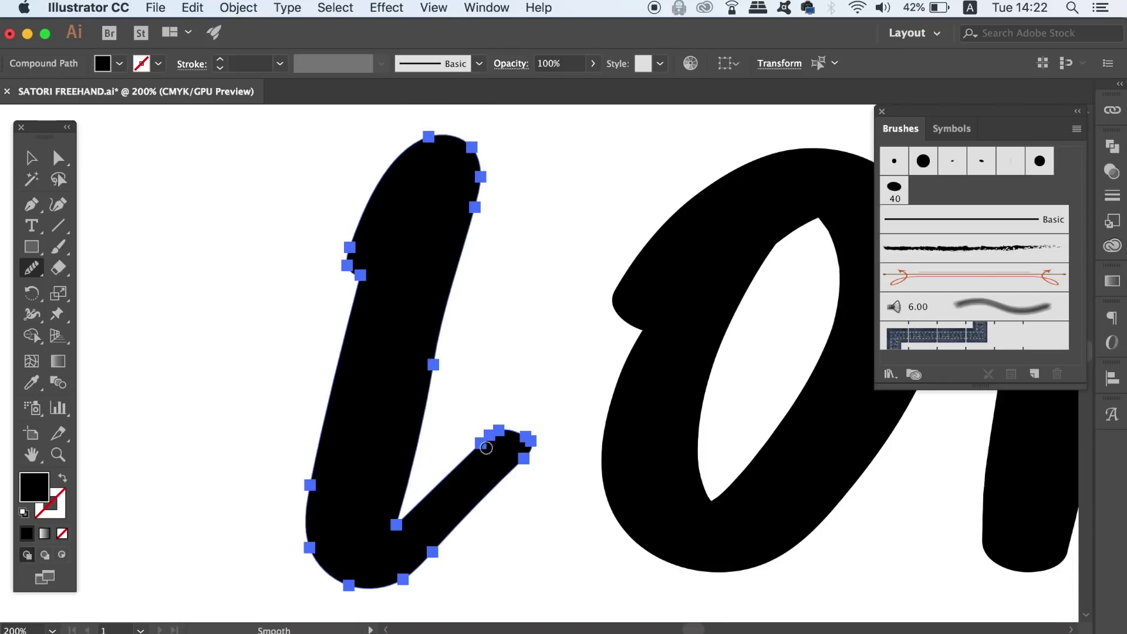
left_click_drag(485, 447, 529, 441)
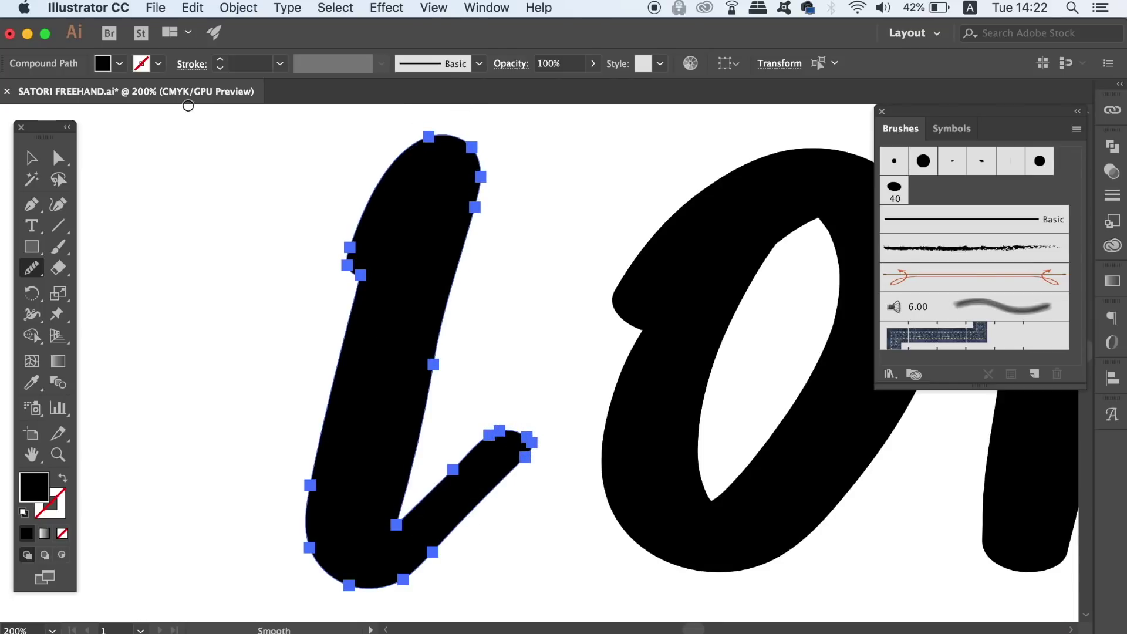
left_click(31, 158)
left_click(149, 190)
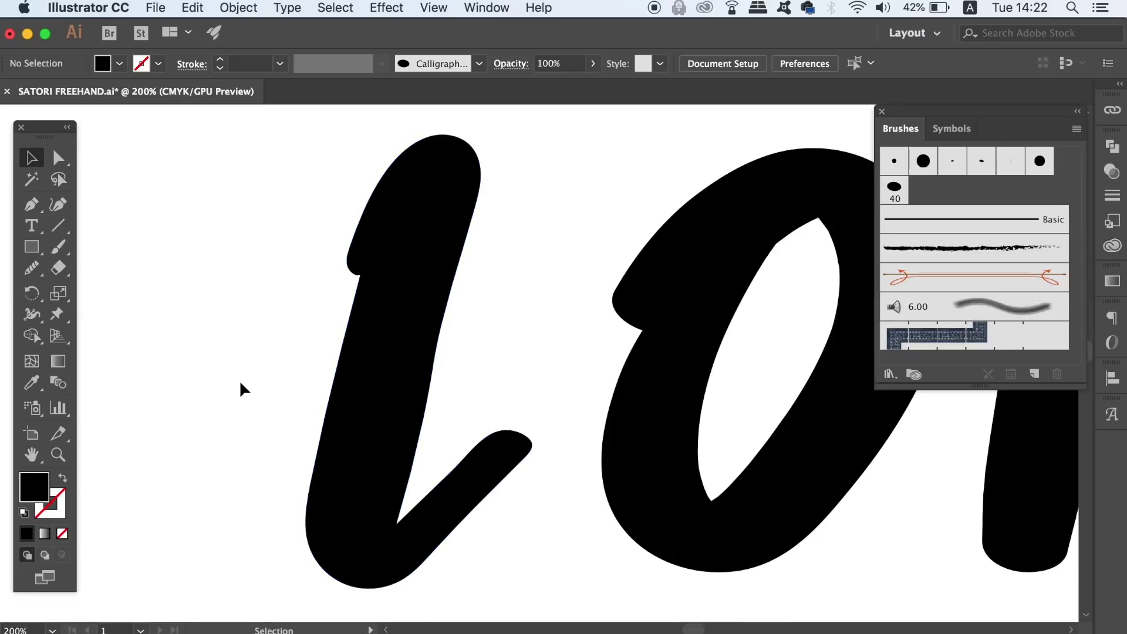
Zoom out and switch to the Untitled-2 document holding the template 'a'
key("super+minus")
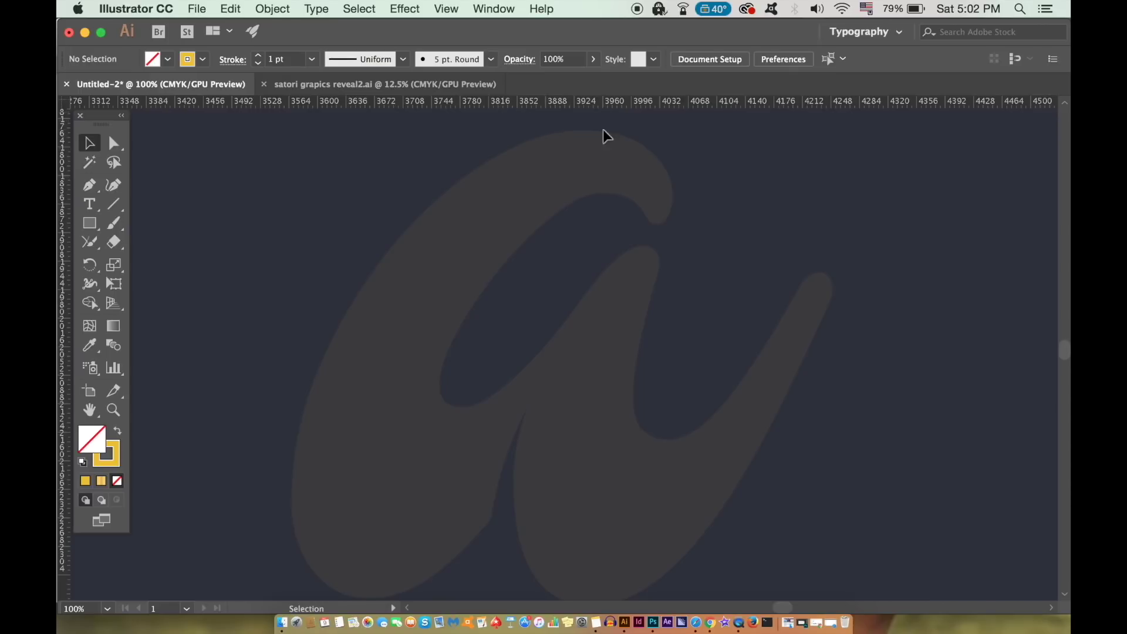
Add guides at the a's top, left edge and inner curve top
left_click_drag(493, 103, 494, 136)
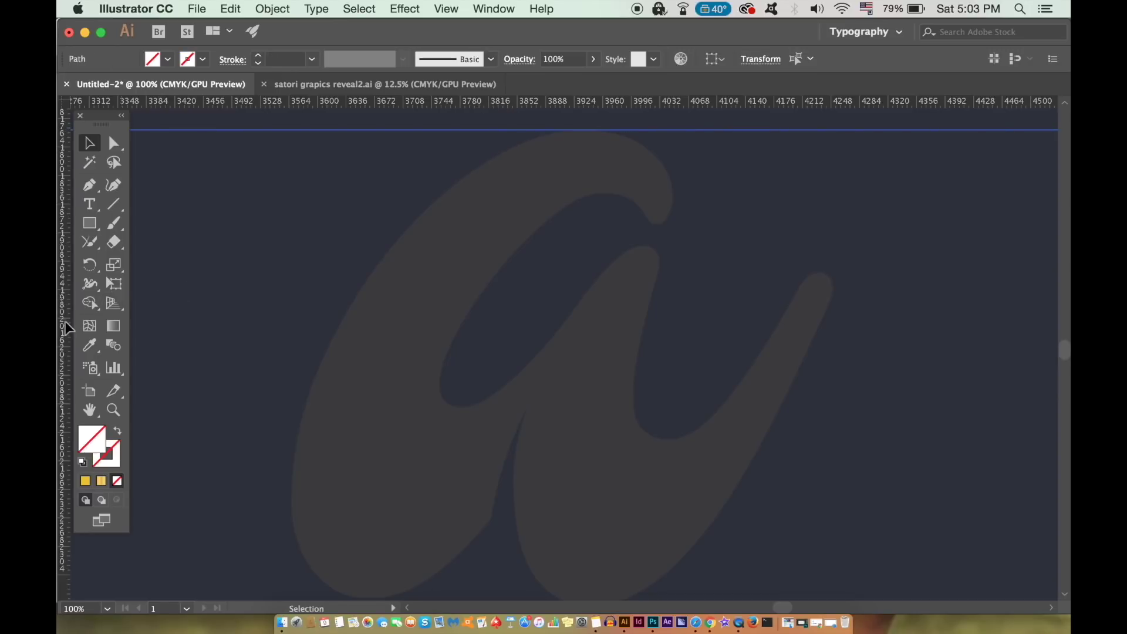
left_click_drag(64, 328, 294, 358)
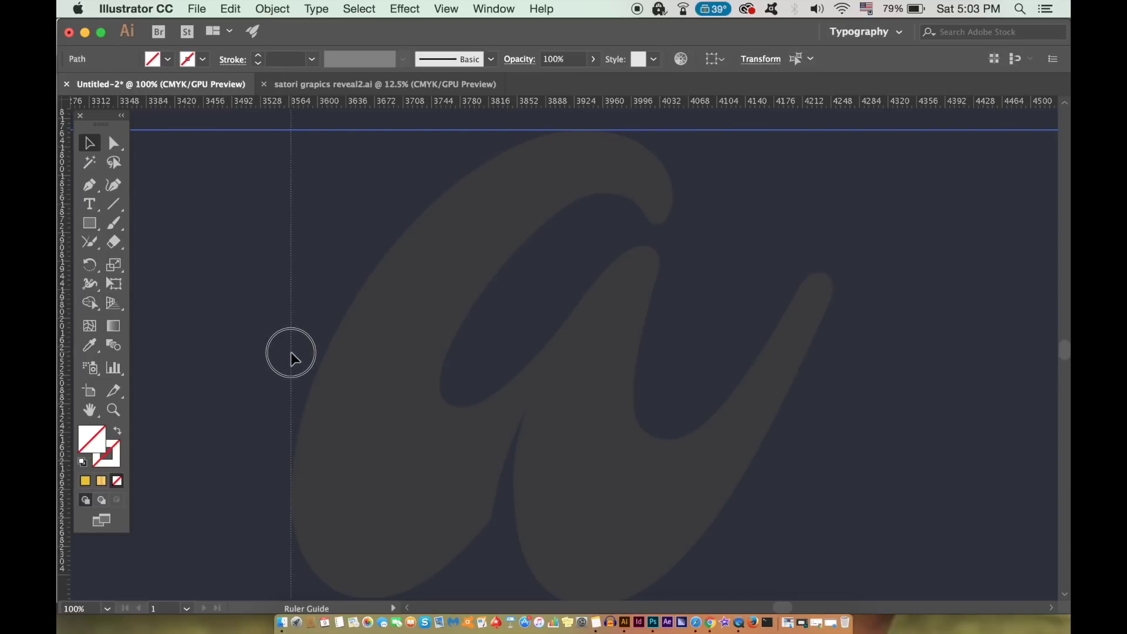
key("space")
left_click_drag(388, 364, 391, 222)
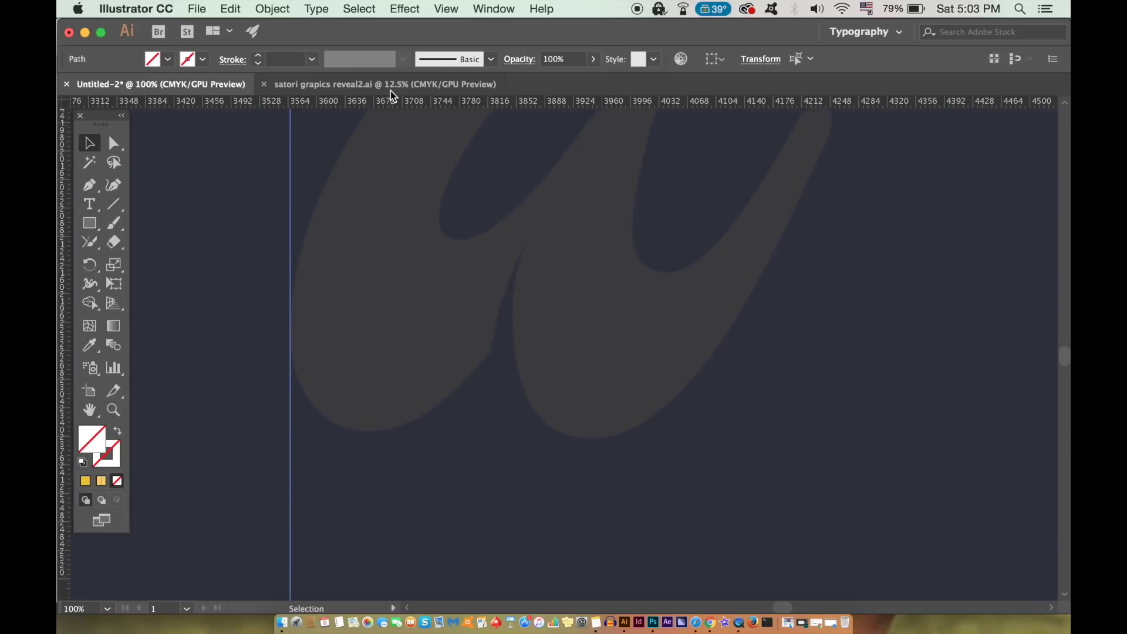
left_click_drag(393, 102, 448, 432)
scroll(493, 379, "up", 5)
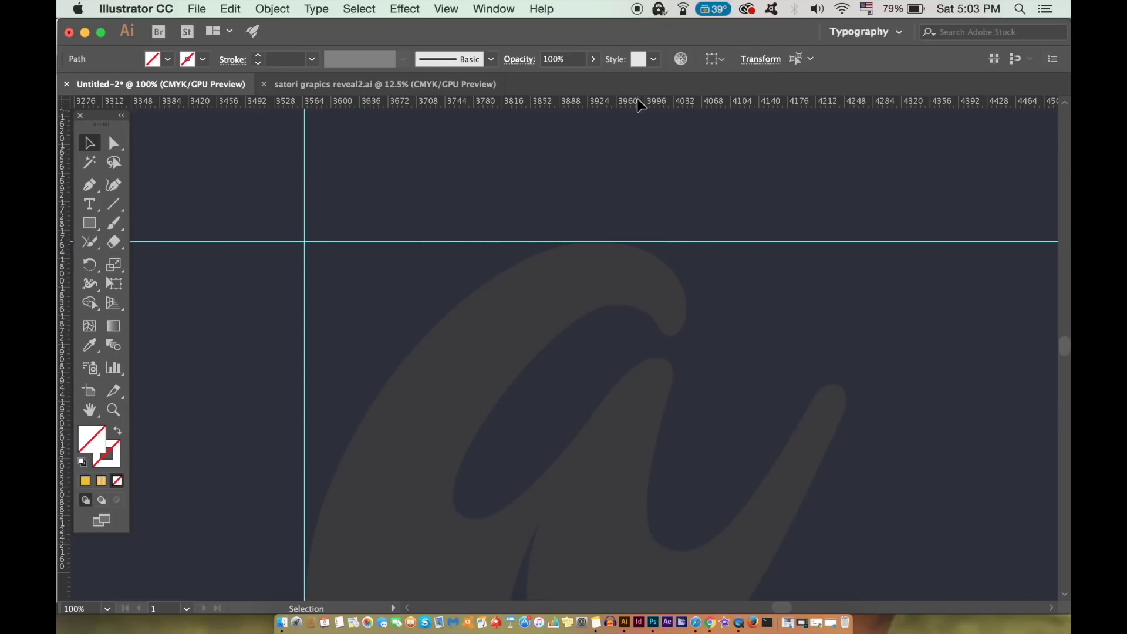
left_click_drag(640, 103, 662, 342)
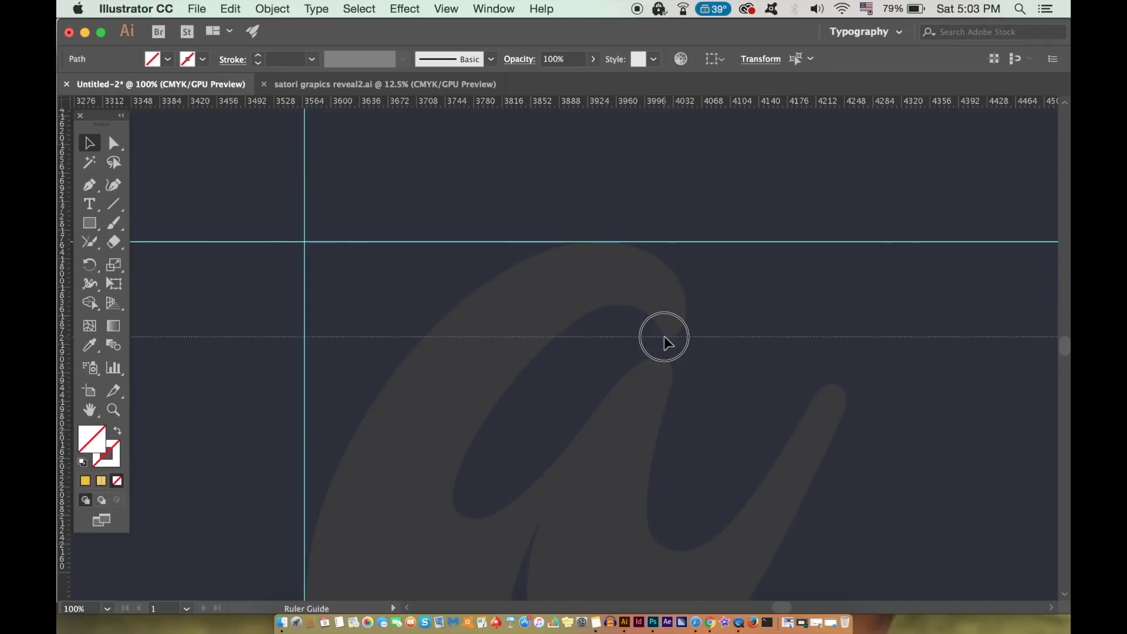
left_click_drag(666, 335, 666, 343)
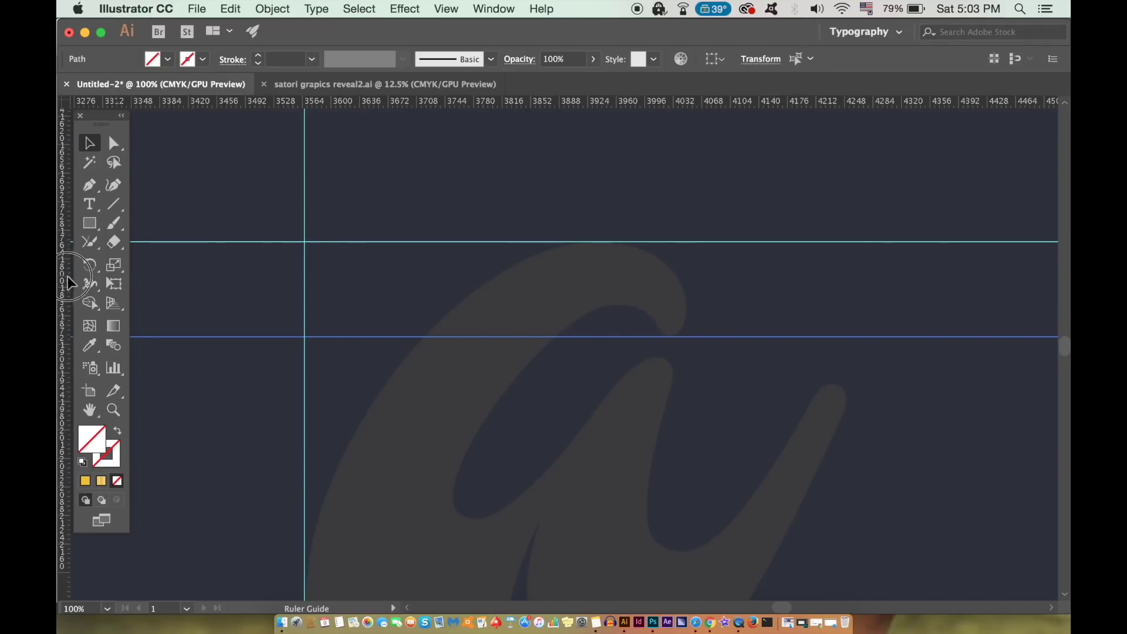
Add a guide at the hook's right edge and align guides to curve extremes
left_click_drag(61, 264, 655, 370)
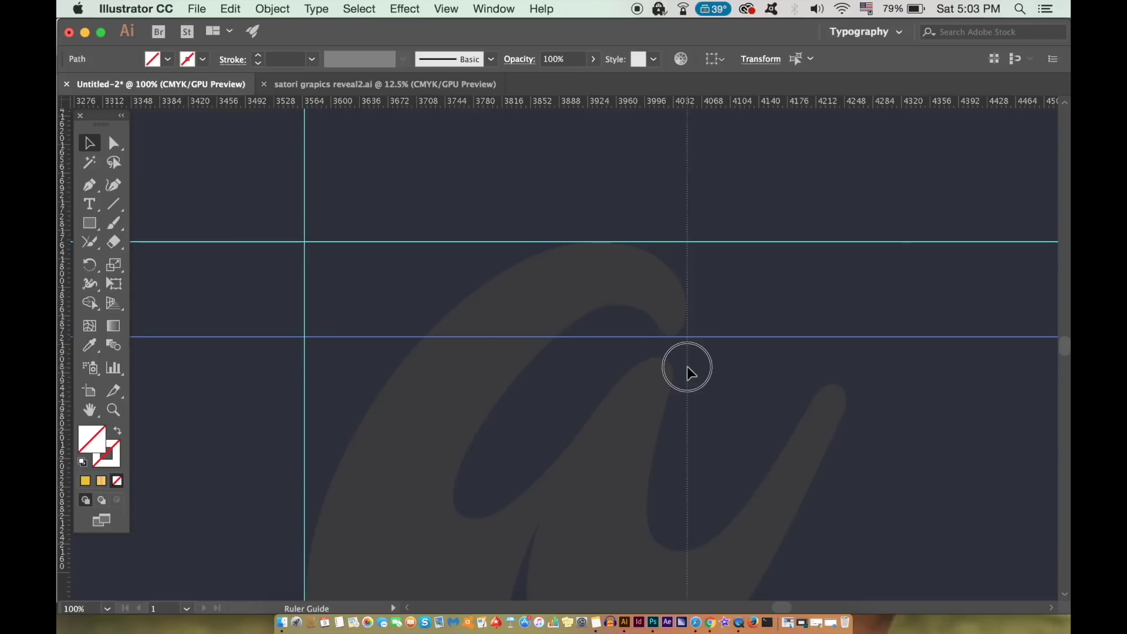
left_click_drag(687, 368, 686, 369)
scroll(687, 368, "up", 4)
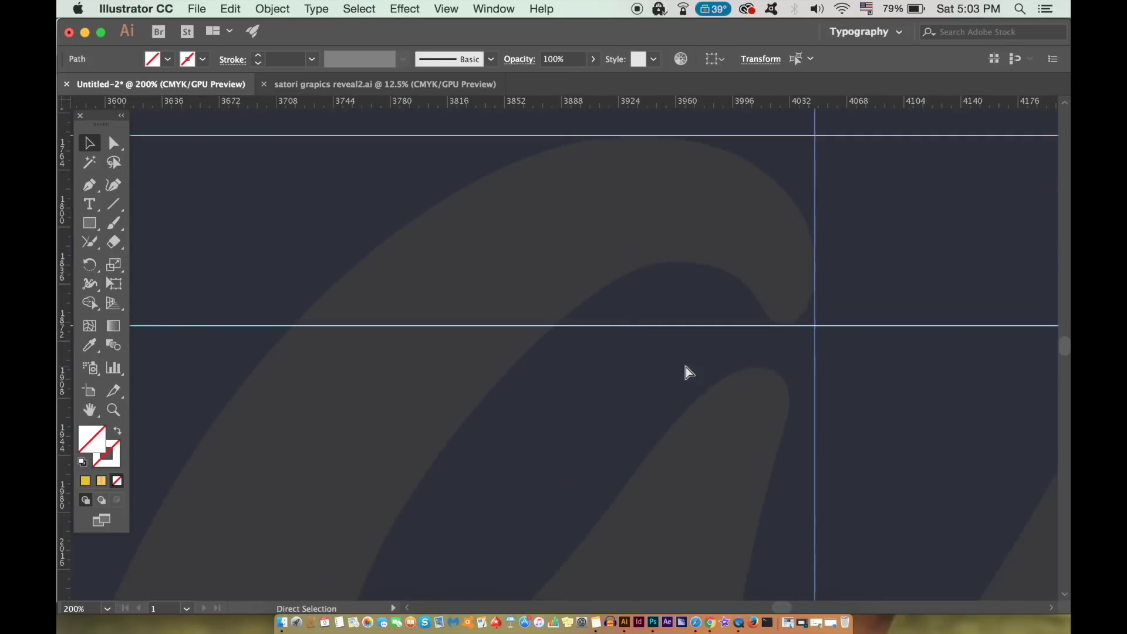
scroll(689, 372, "up", 2)
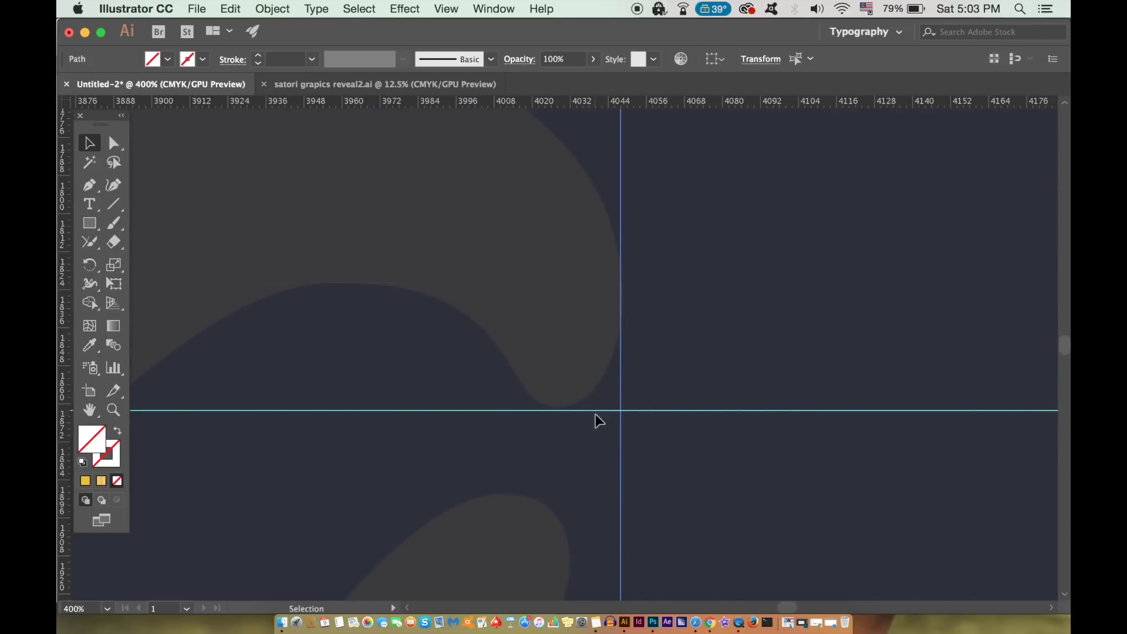
left_click_drag(597, 396, 597, 413)
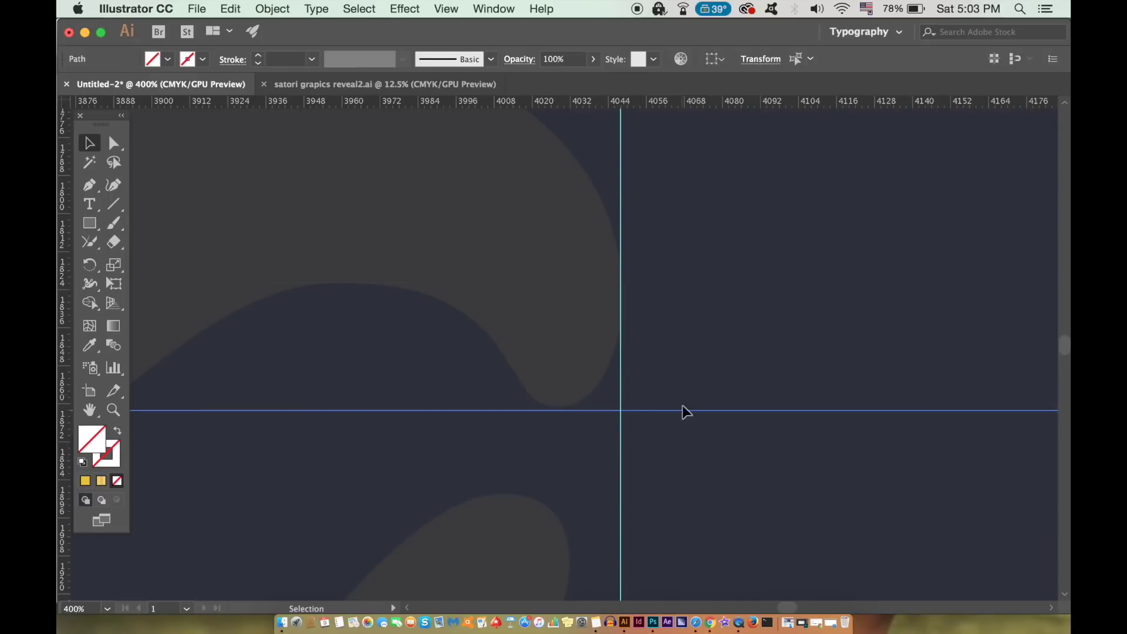
scroll(686, 412, "up", 2)
left_click(611, 458)
left_click_drag(607, 436, 608, 440)
left_click_drag(655, 280, 659, 281)
Switch the colours to a yellow stroke with no fill for tracing
key("x")
key("comma")
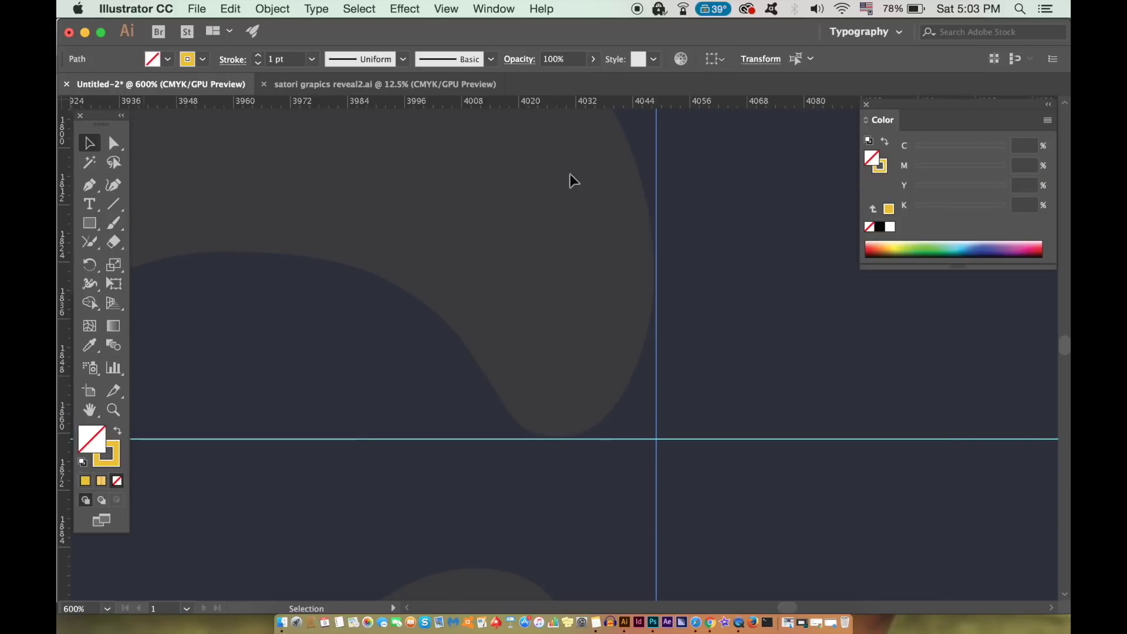
left_click(867, 110)
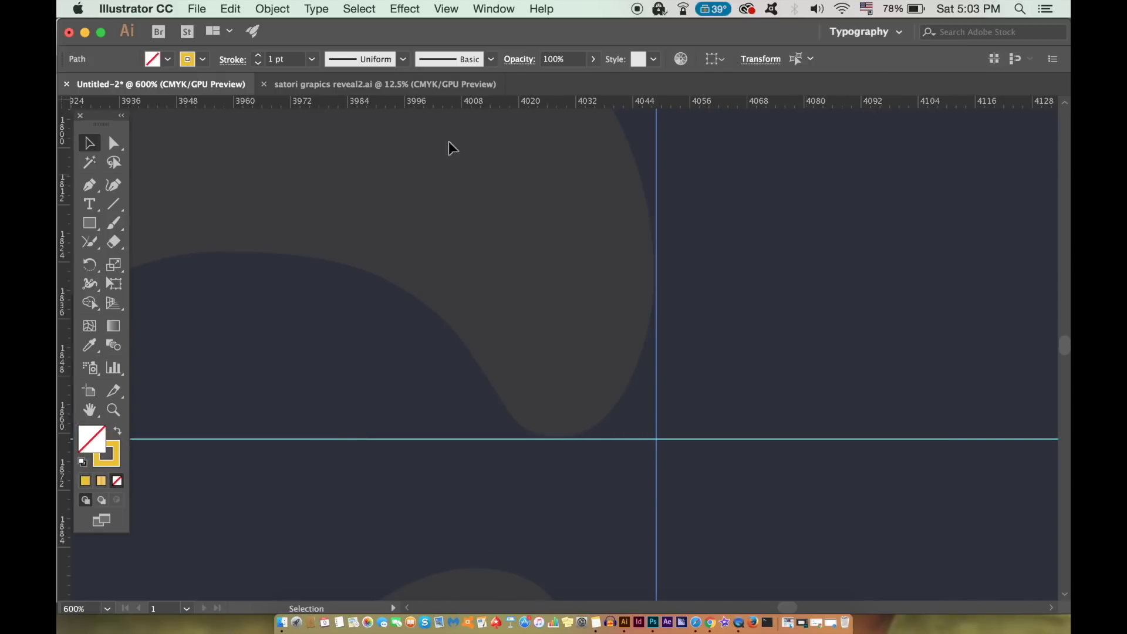
left_click(91, 184)
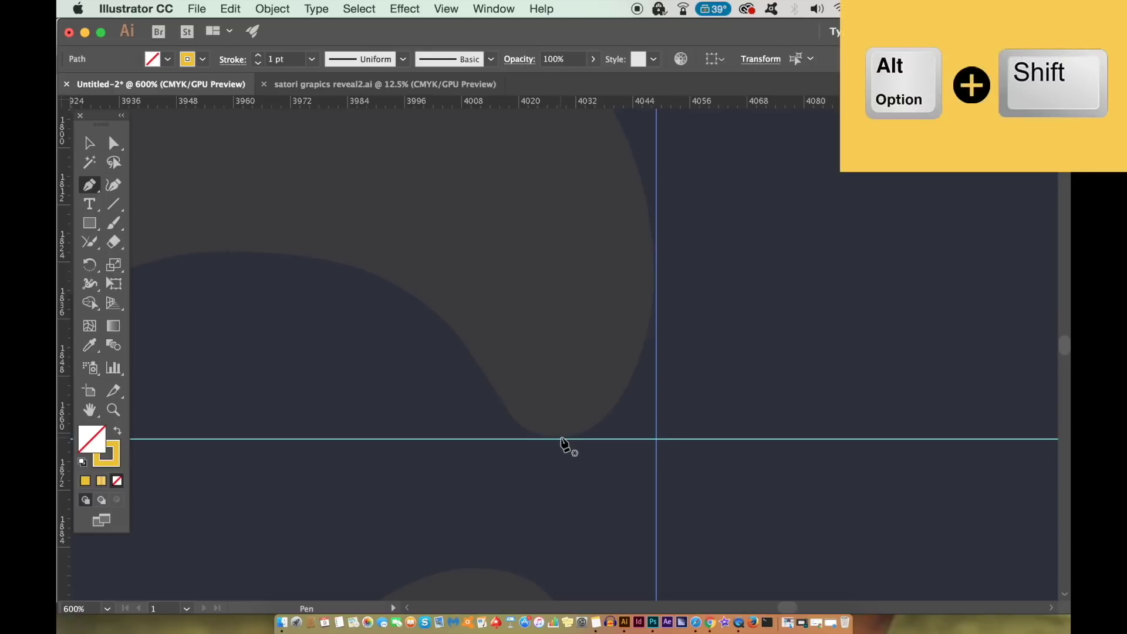
Trace the tail from the baseline guide up to the vertical guide, breaking the top handle
left_click(563, 438, "alt+shift")
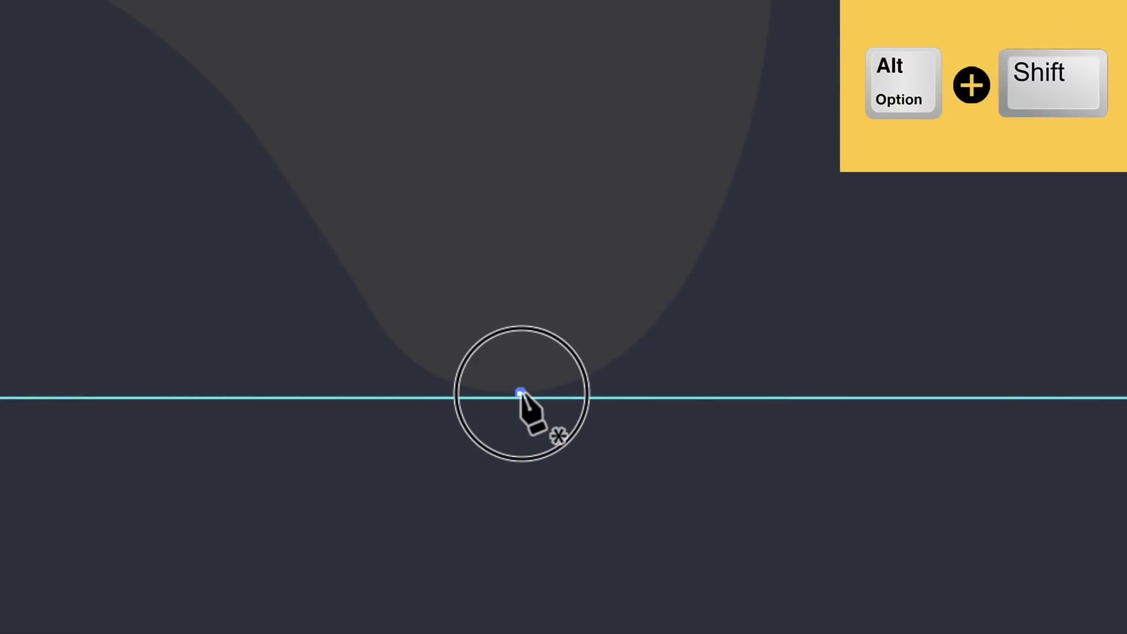
left_click(696, 393, "alt+shift")
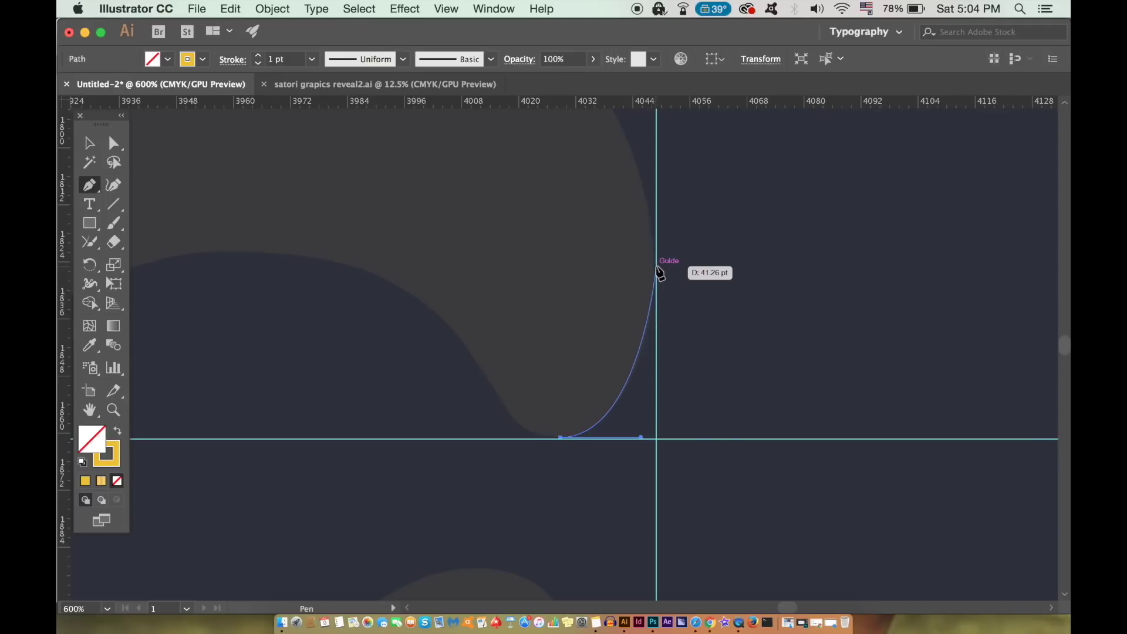
mouse_move(658, 264)
left_mouse_down()
mouse_move(654, 206)
mouse_move(663, 233)
left_mouse_up()
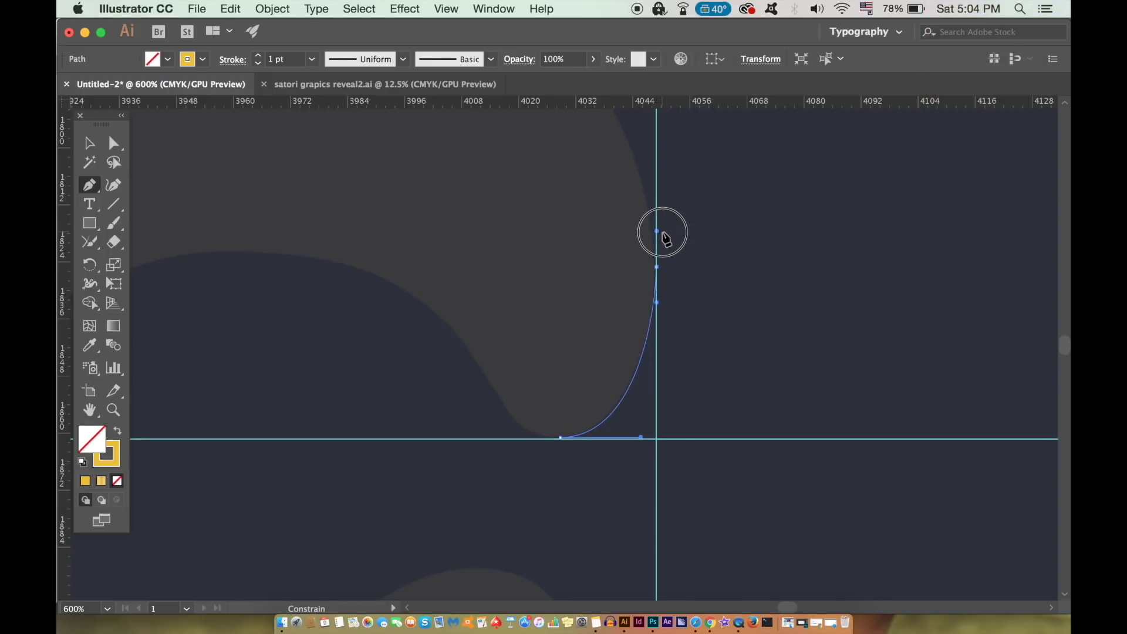
left_click_drag(640, 438, 634, 443)
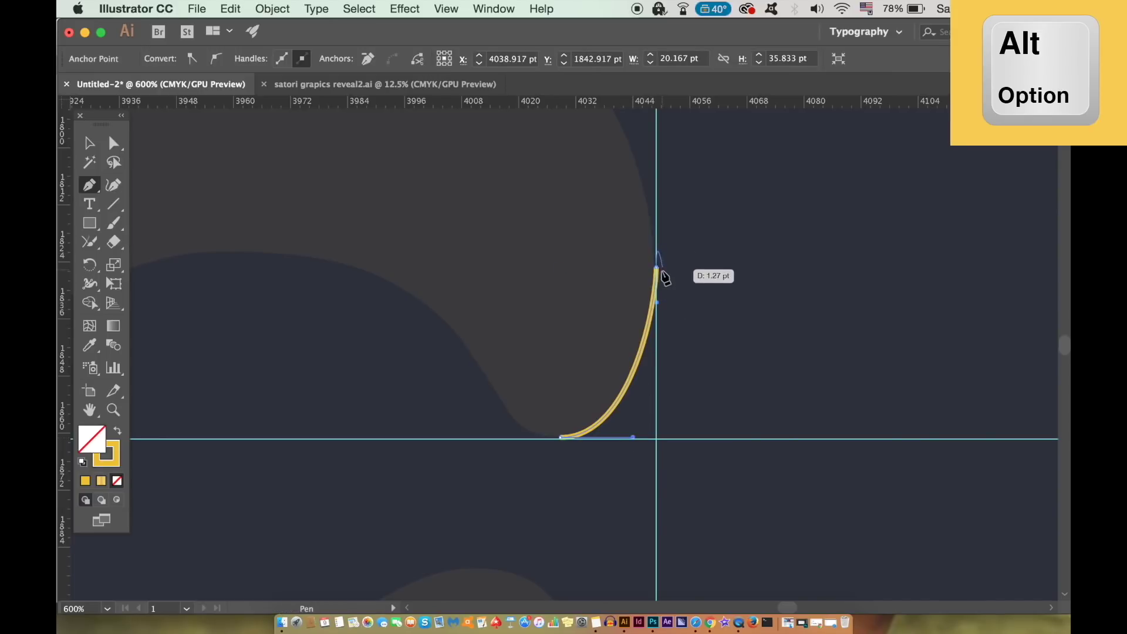
left_click_drag(675, 222, 717, 387)
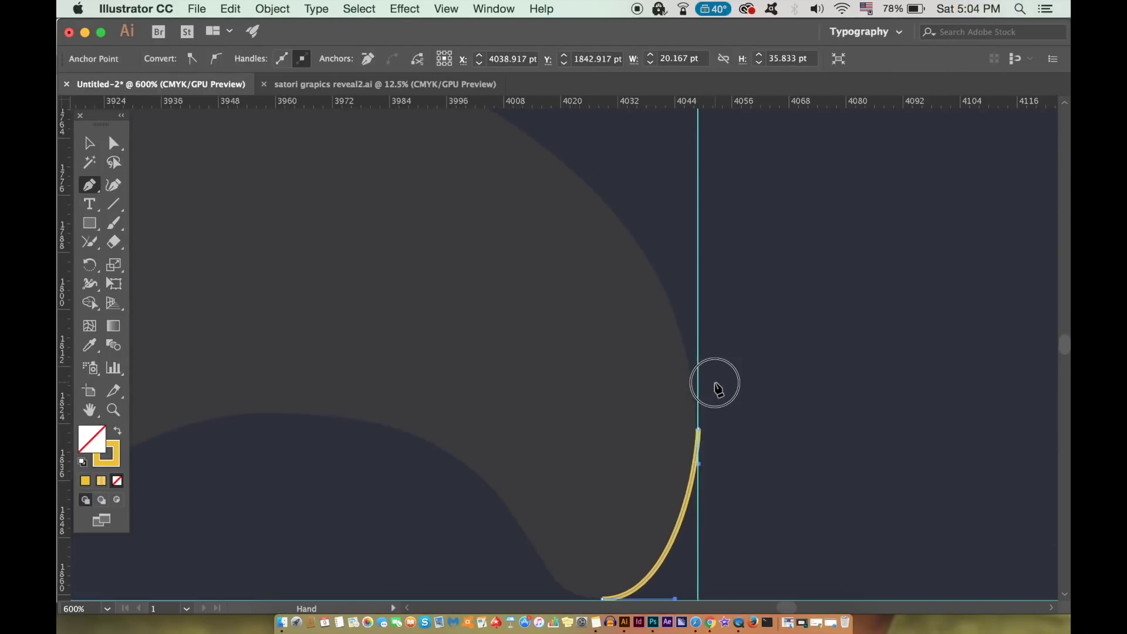
key("super+minus")
left_click_drag(789, 414, 854, 458)
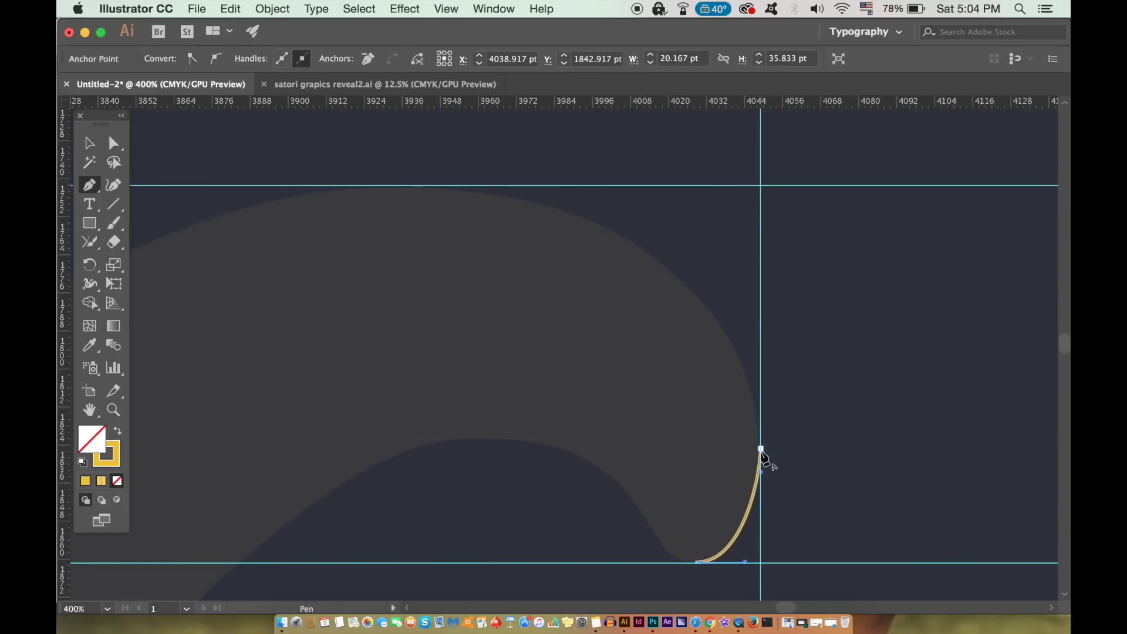
Run the yellow path up the vertical guide and arc it over to the top guide
left_click(761, 453)
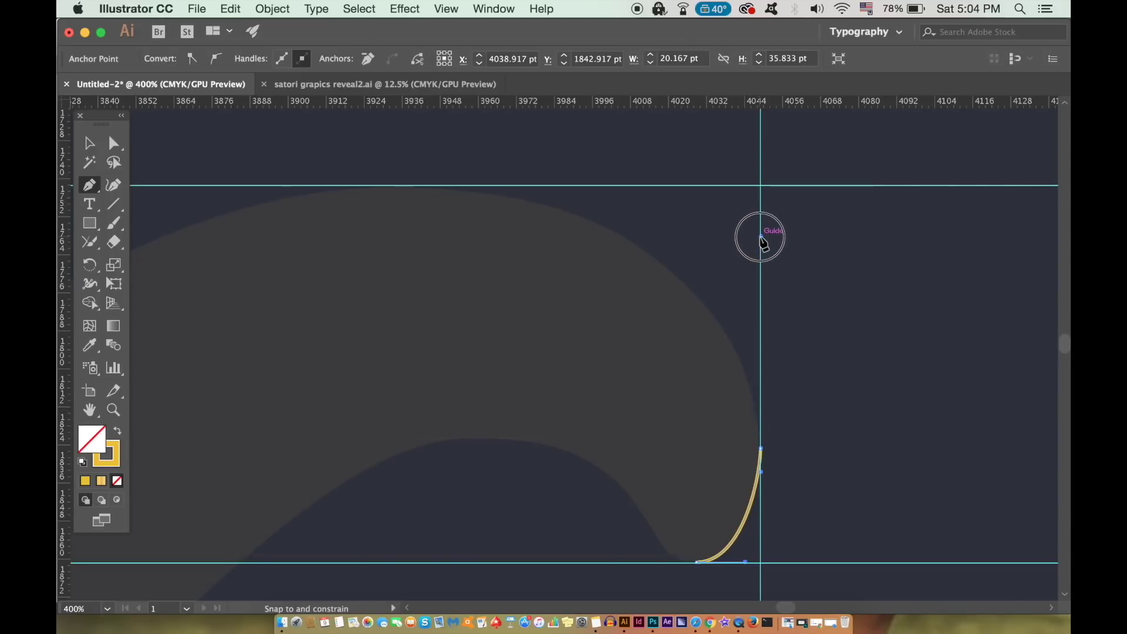
left_click(761, 247)
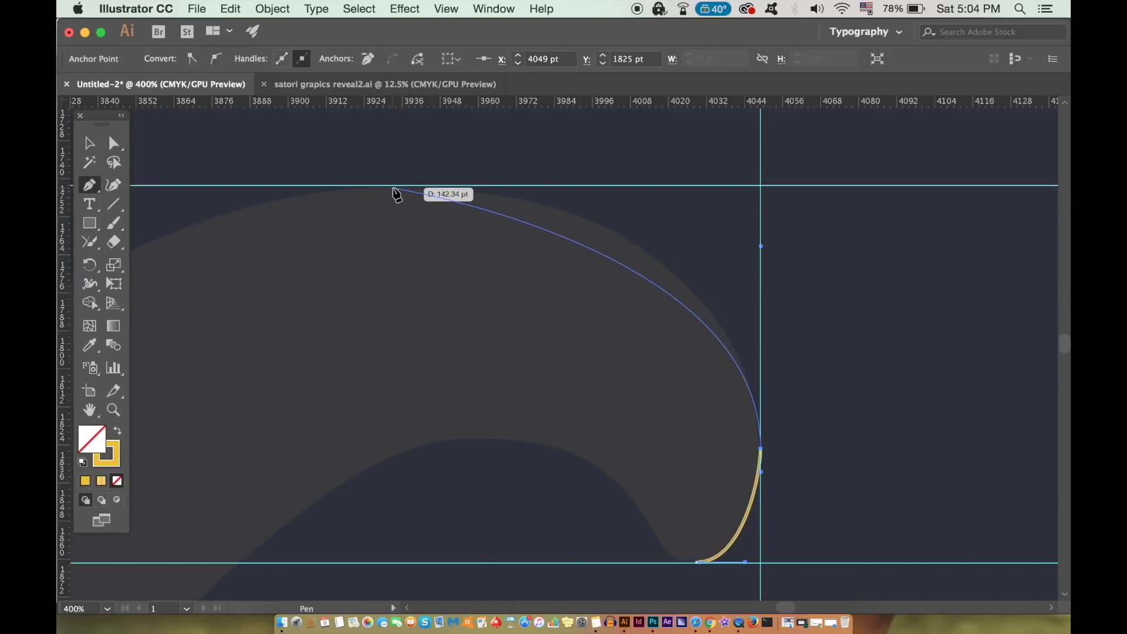
left_click_drag(394, 190, 255, 200)
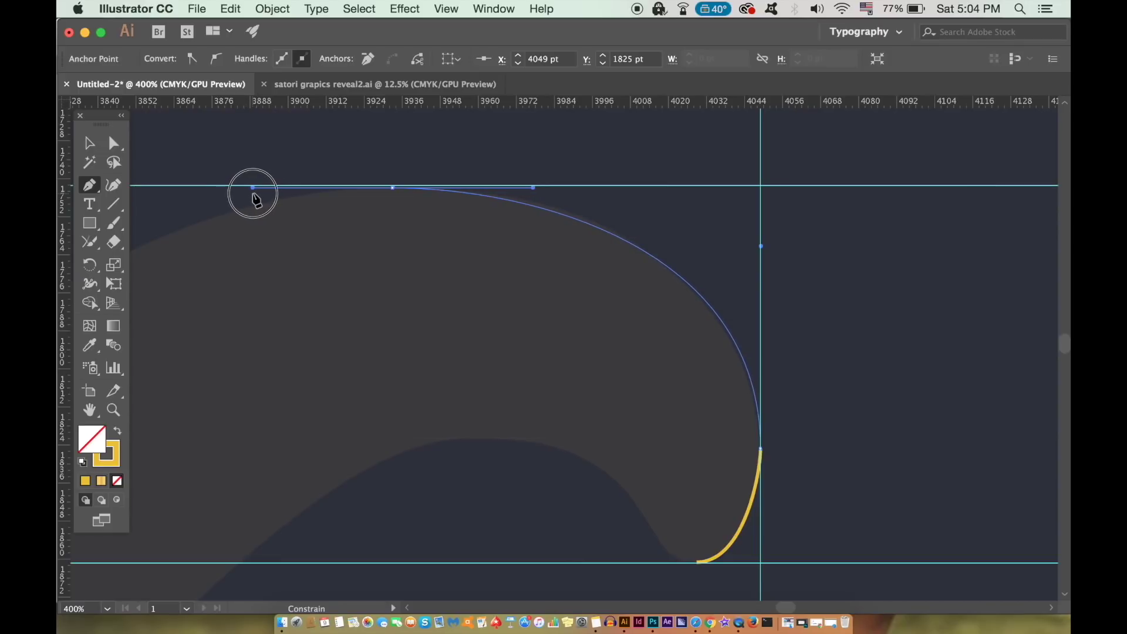
left_click_drag(256, 200, 236, 202)
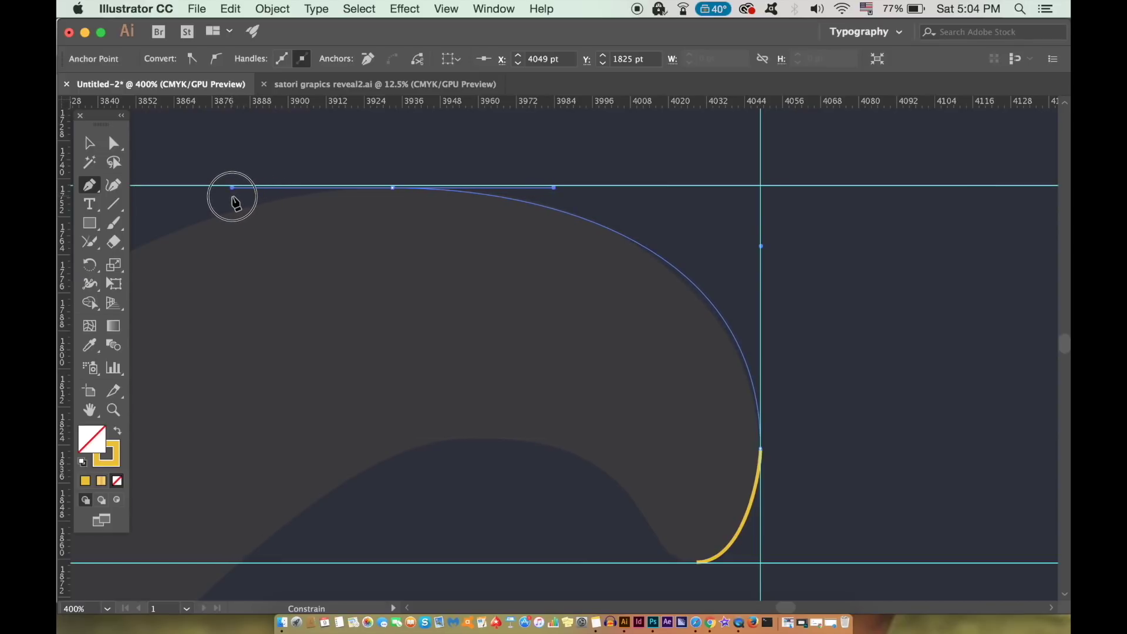
left_click_drag(394, 190, 745, 256)
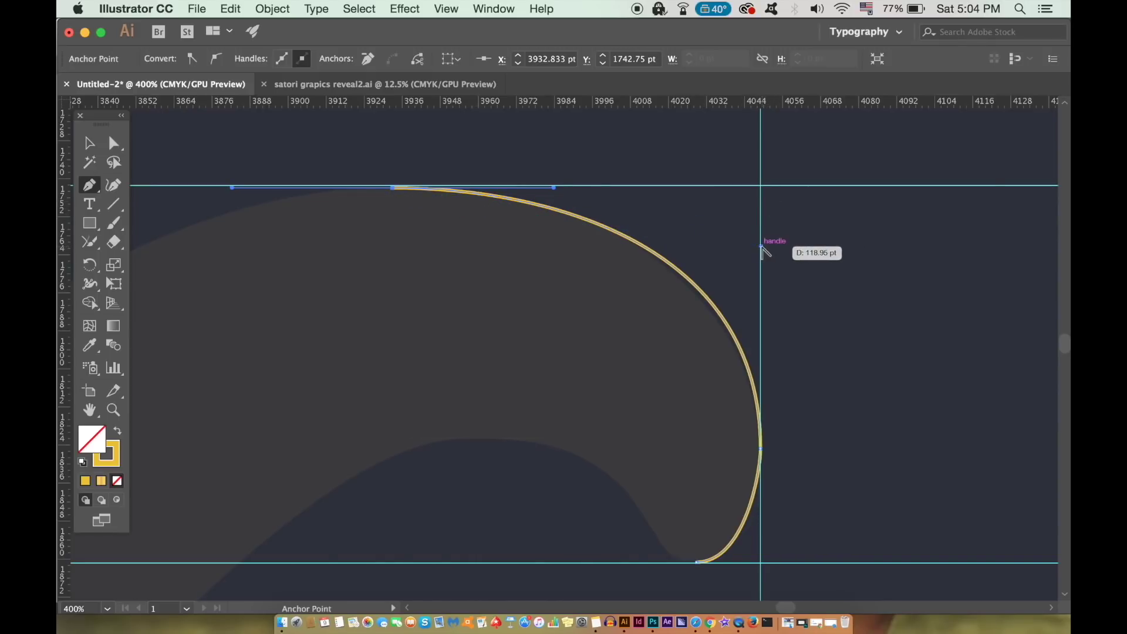
left_click_drag(761, 252, 765, 260)
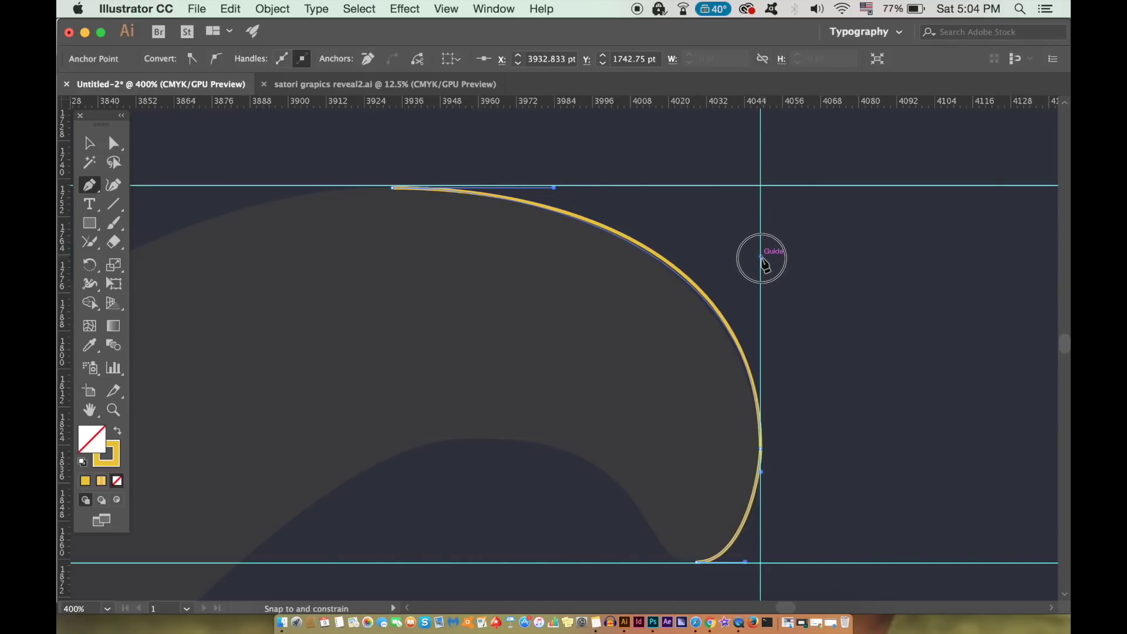
left_click(764, 264)
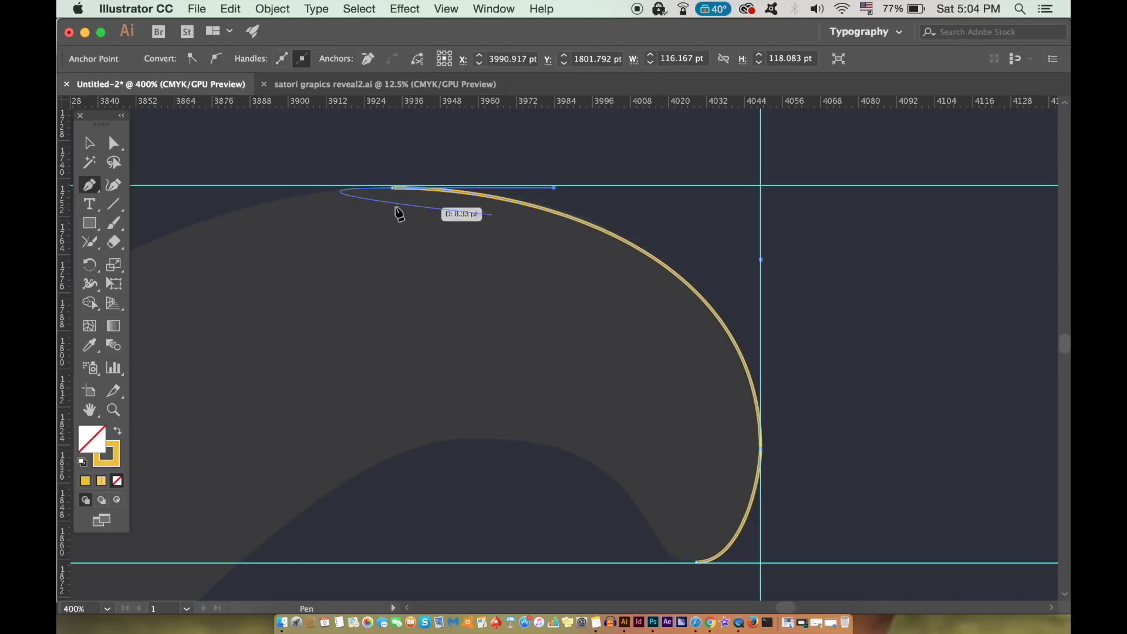
left_click_drag(394, 210, 604, 250)
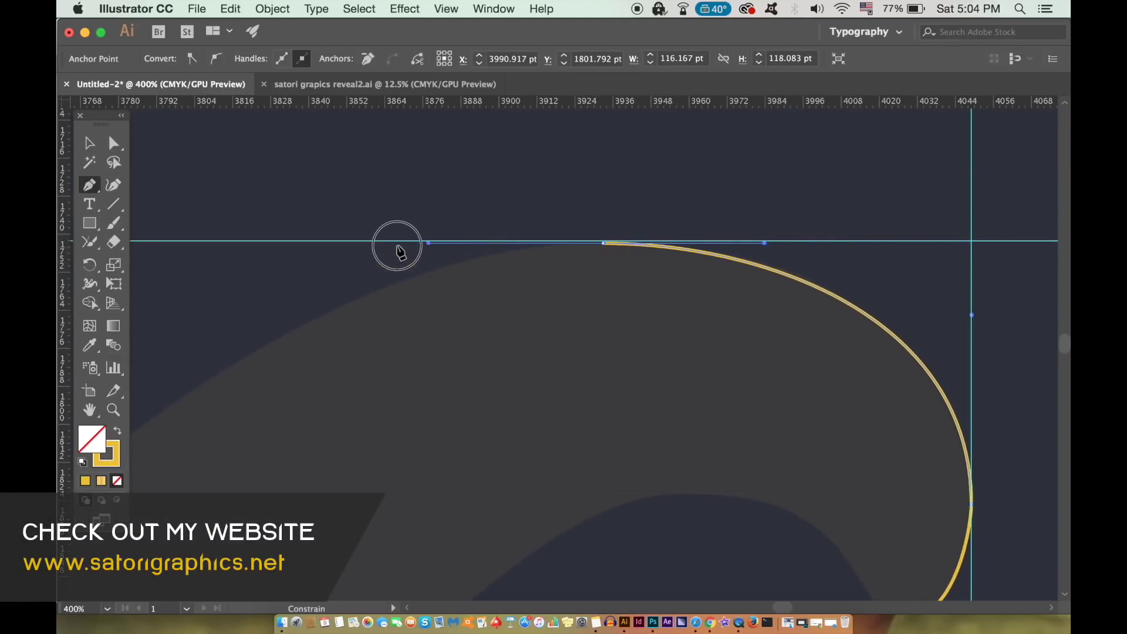
Add an anchor on the left guide with an upward handle, then refine the top handle
key("super+minus")
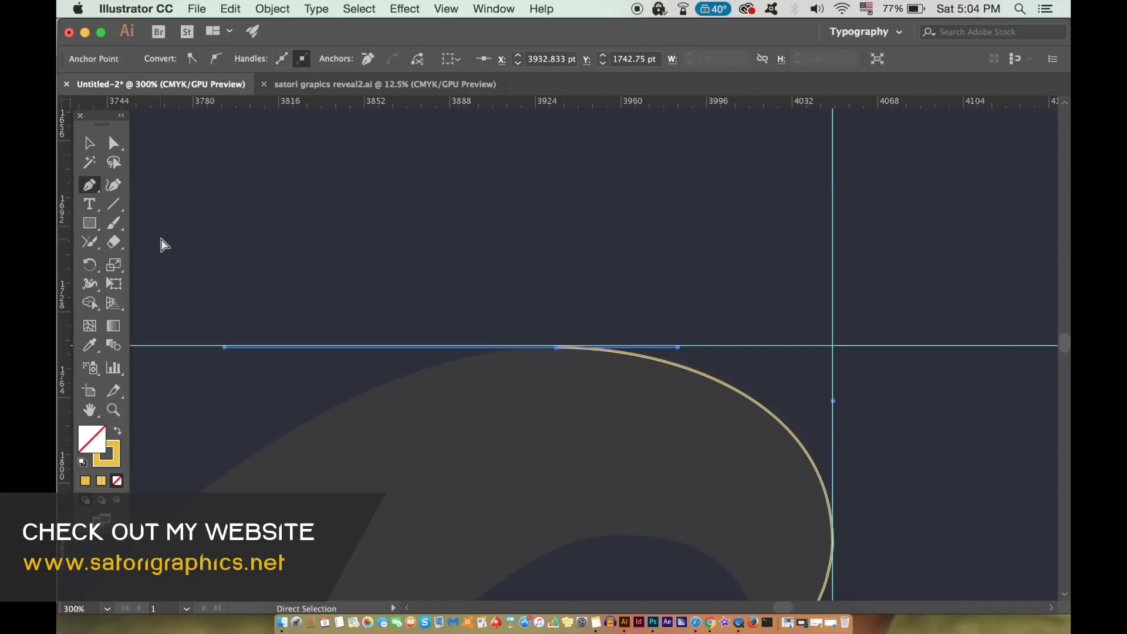
left_click_drag(162, 244, 502, 158)
right_click(528, 144)
key("Escape")
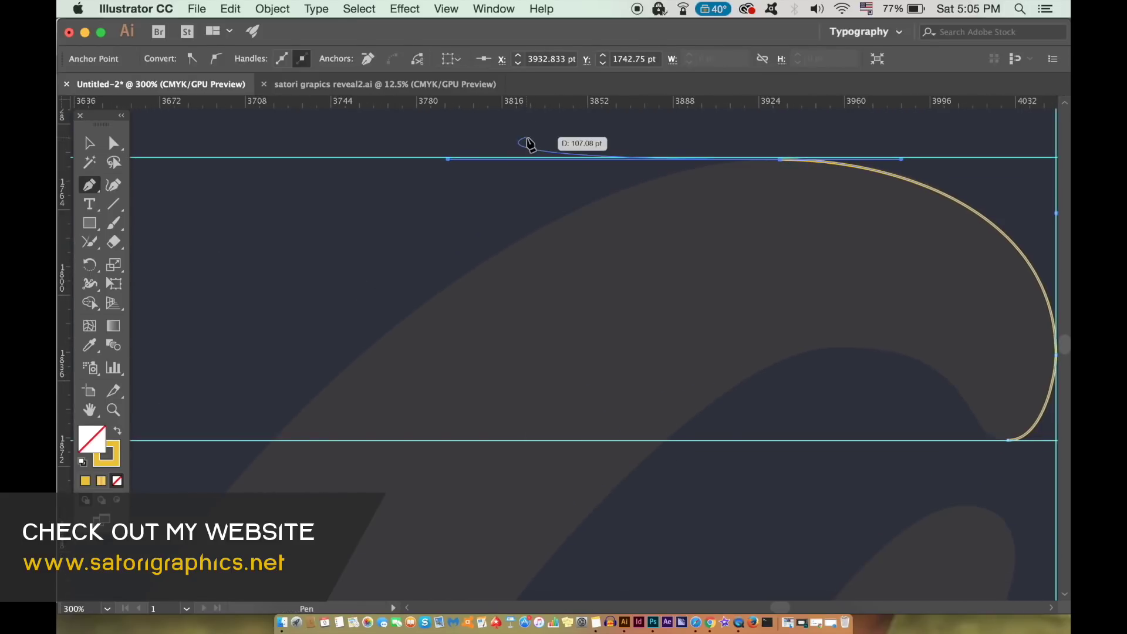
key("super+minus")
left_click_drag(511, 233, 673, 140)
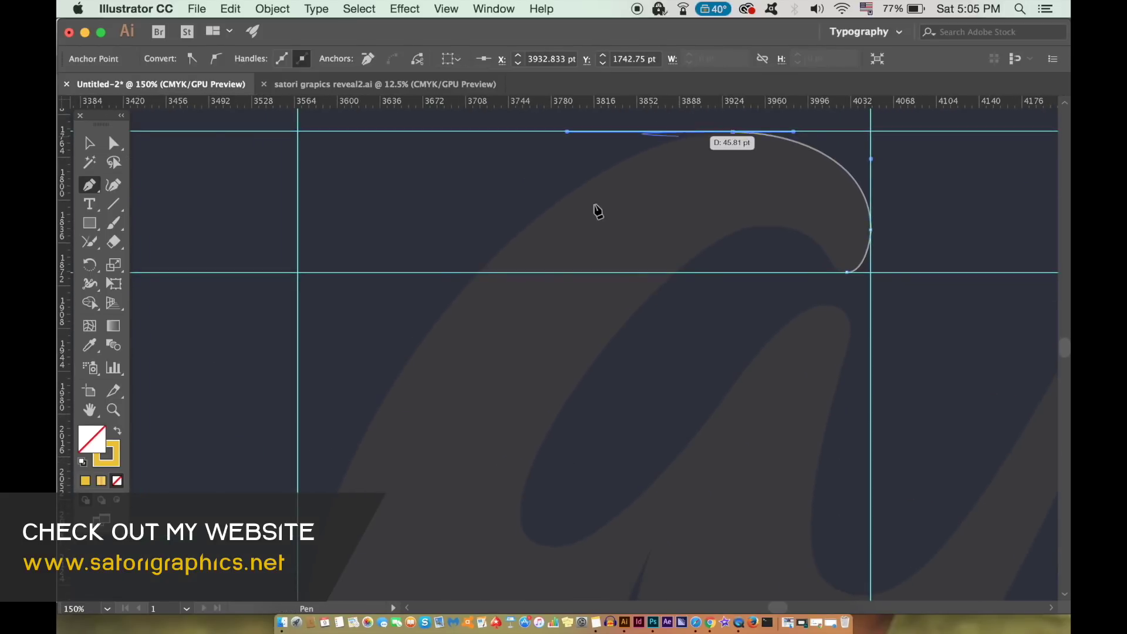
scroll(304, 400, "down", 5)
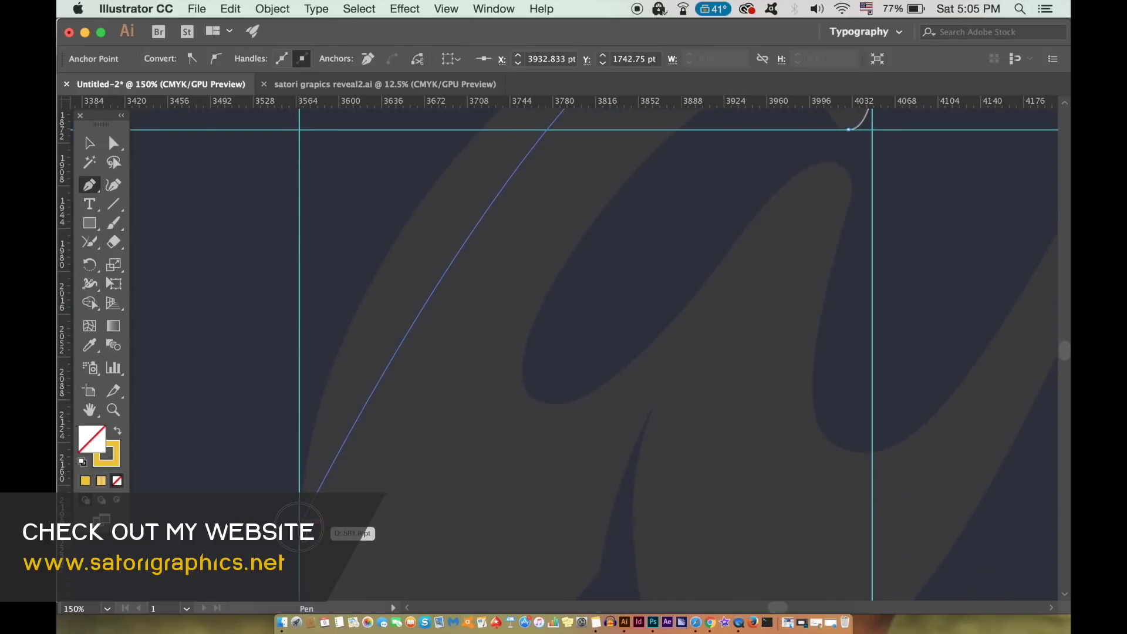
left_click(300, 511)
scroll(301, 511, "down", 3)
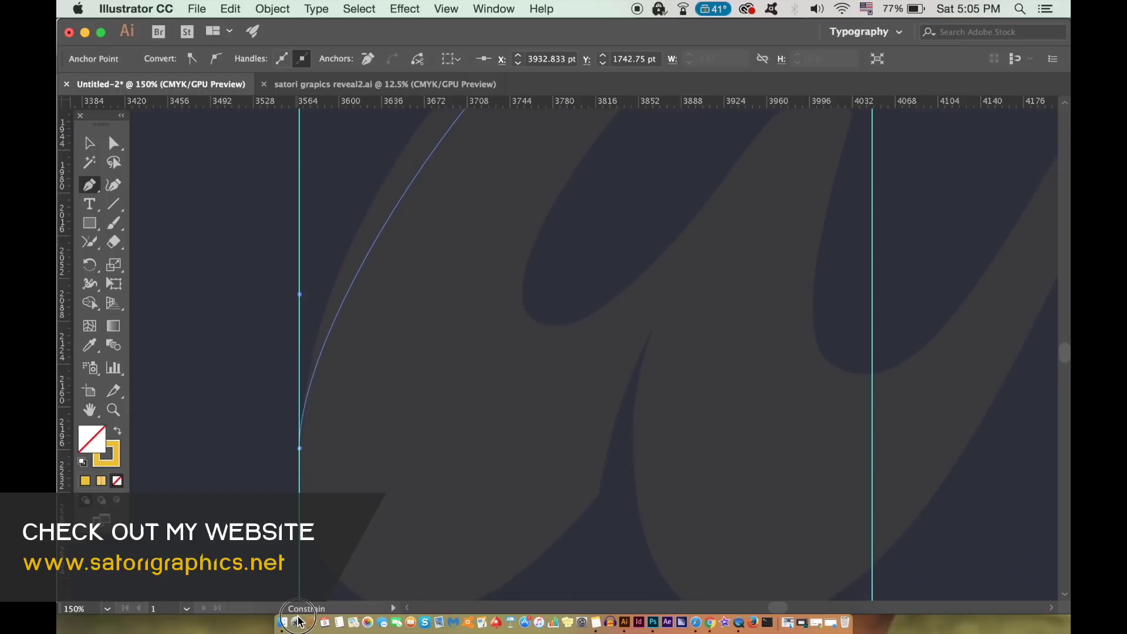
scroll(303, 529, "down", 3)
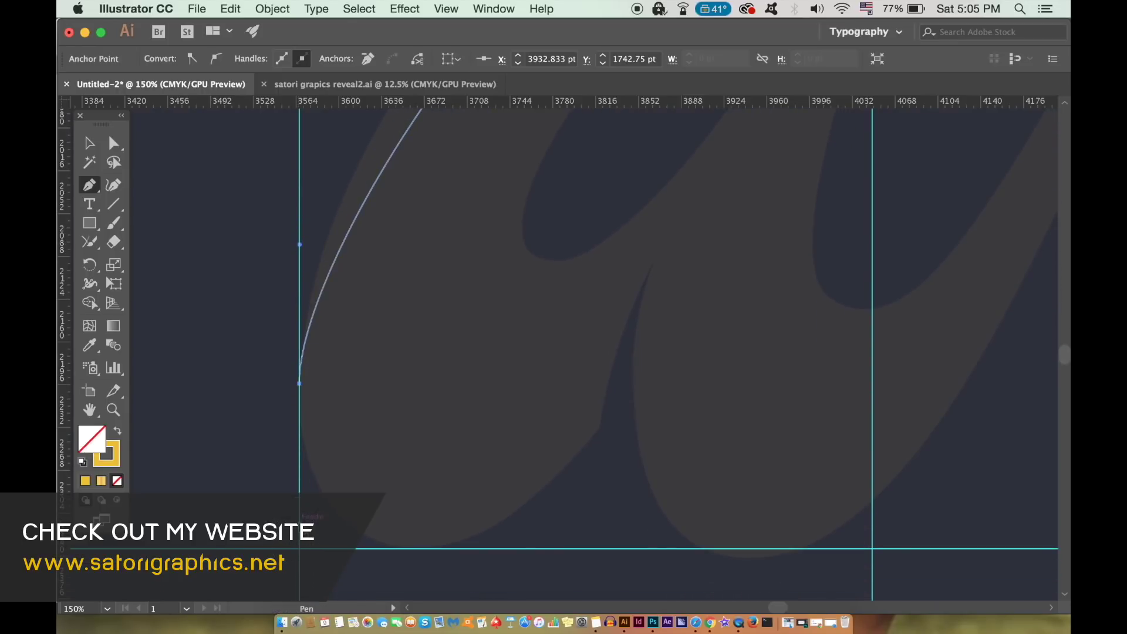
scroll(299, 511, "down", 5)
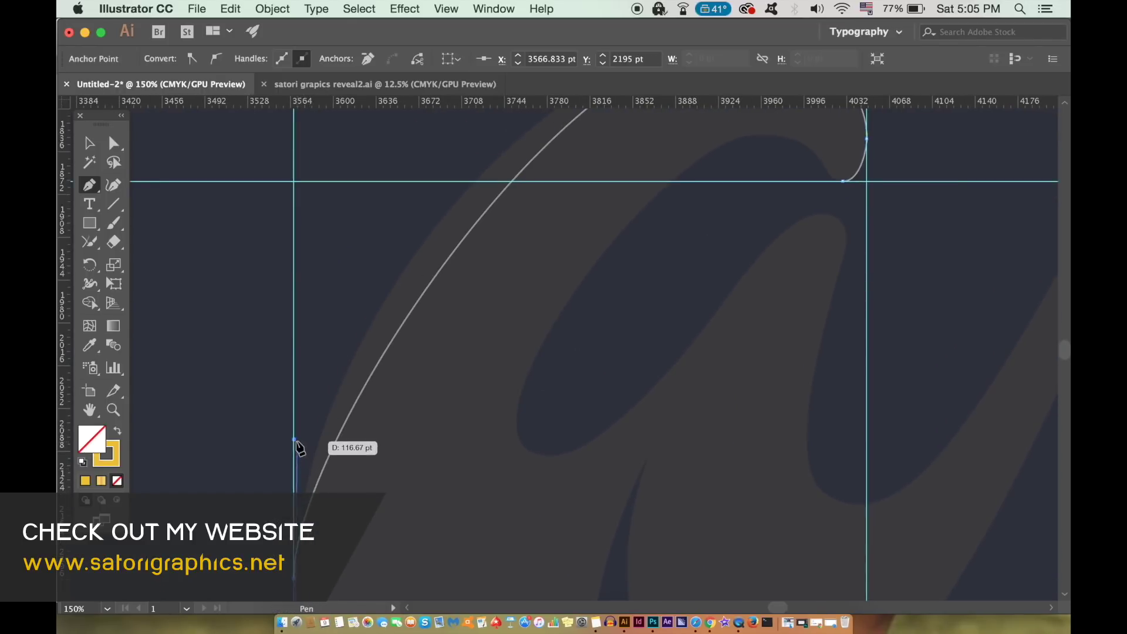
left_click_drag(296, 441, 292, 328)
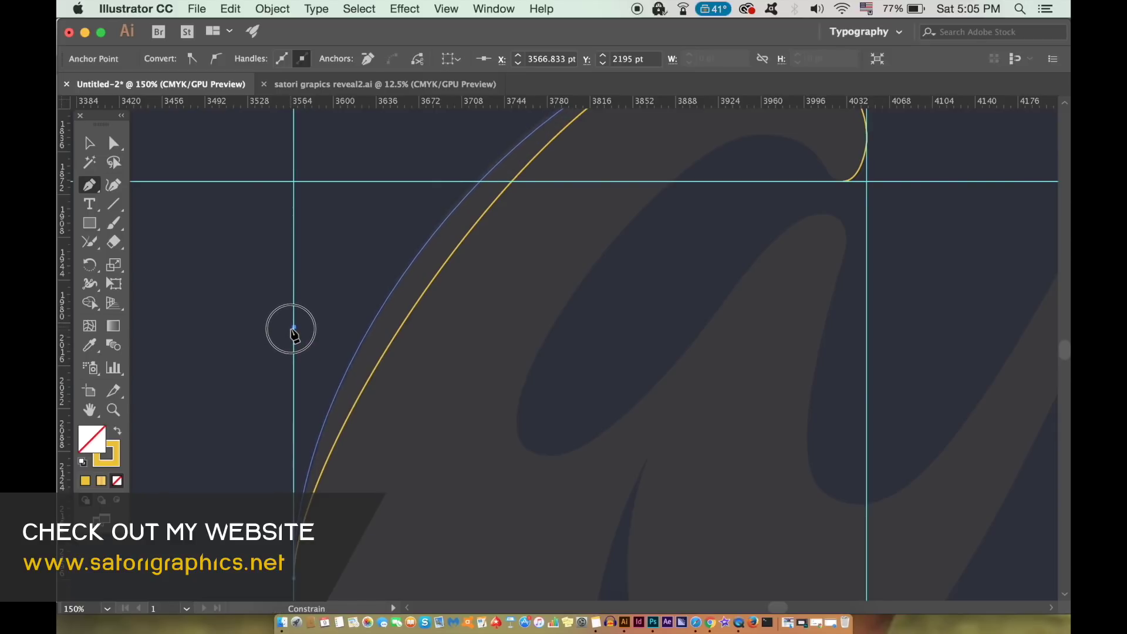
left_click_drag(292, 328, 293, 333)
left_click_drag(412, 224, 335, 432)
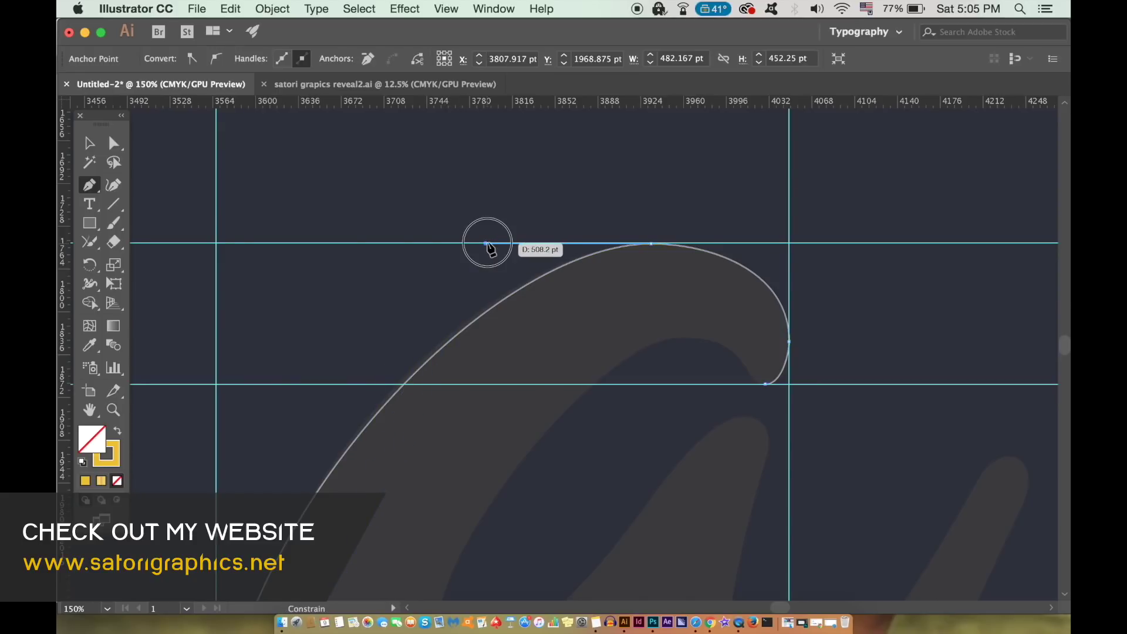
left_click_drag(488, 249, 476, 249)
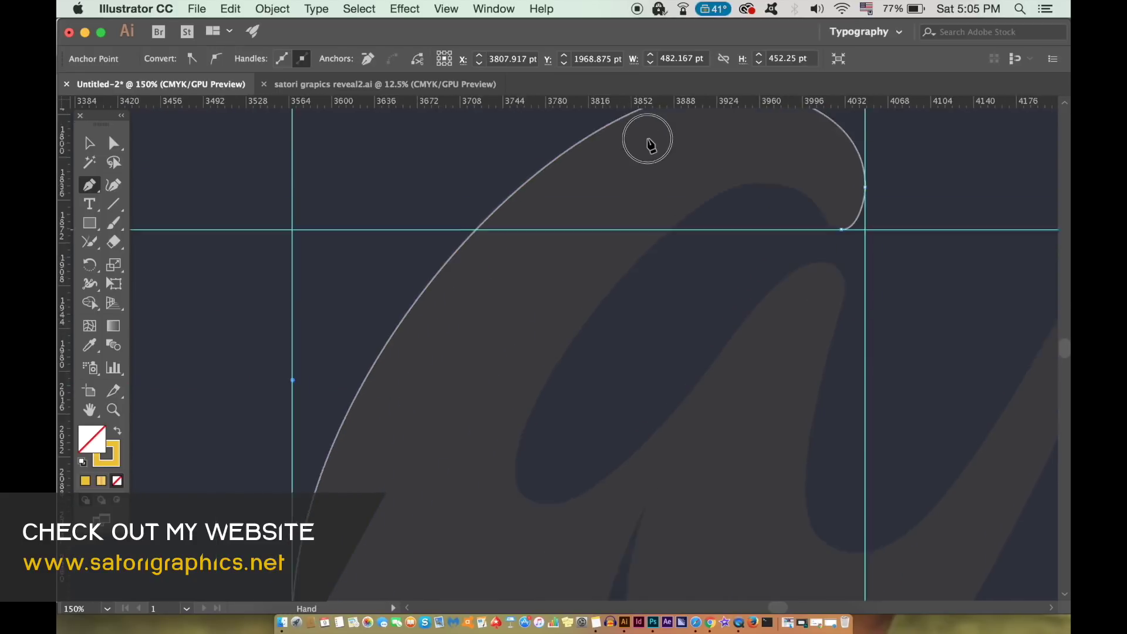
left_click_drag(647, 141, 651, 103)
key("super+minus")
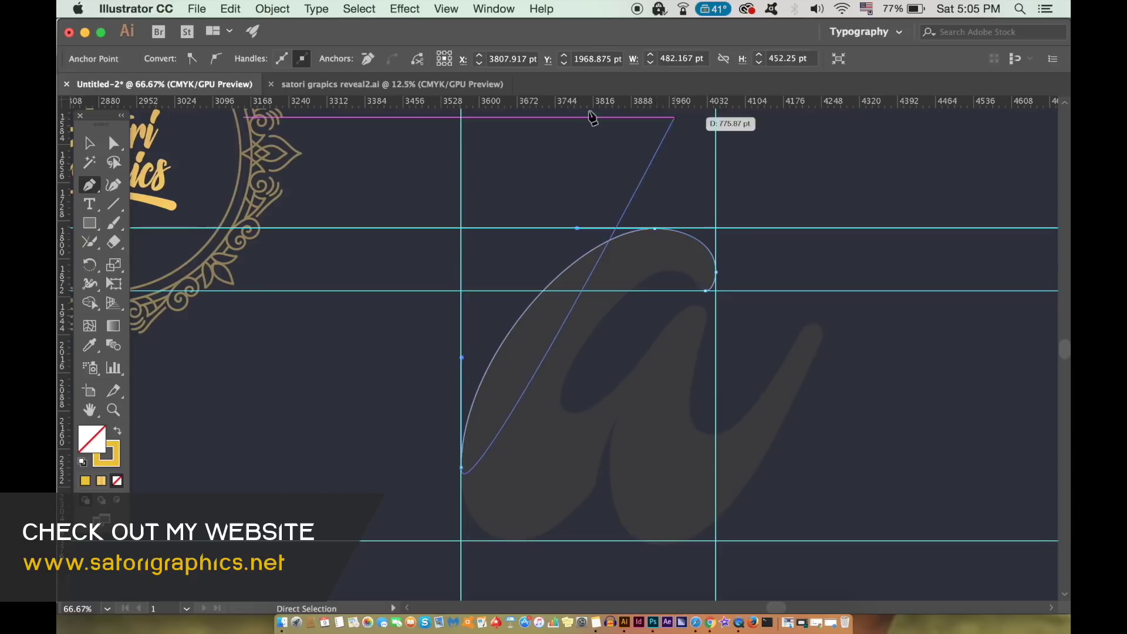
Delete three marquee-selected guides around the letter
left_click(89, 144)
left_click(608, 141)
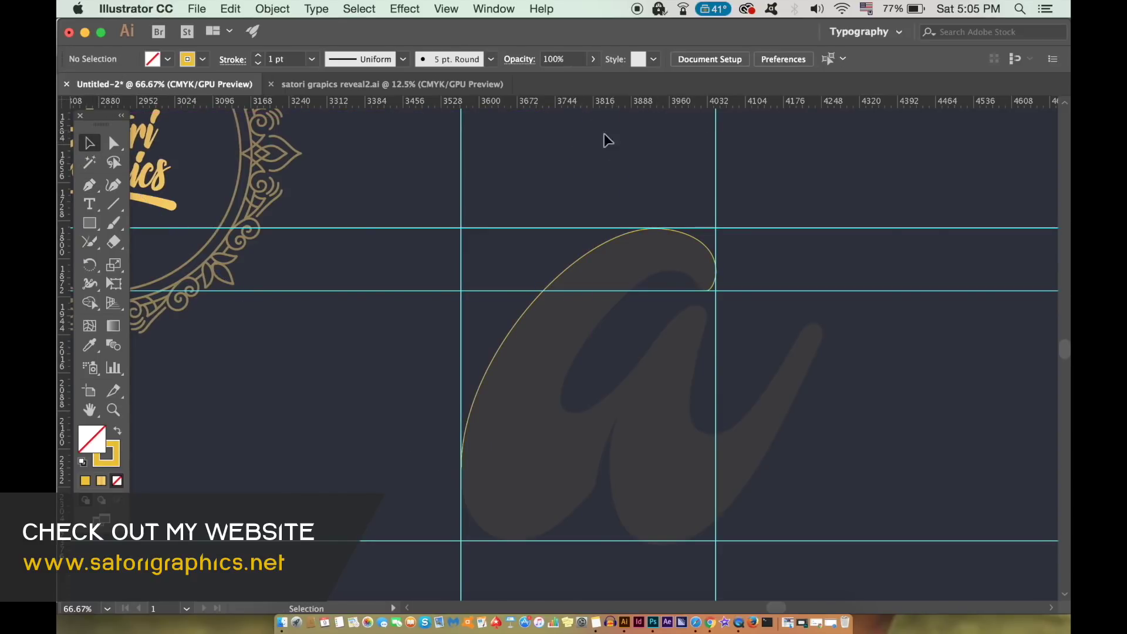
left_click_drag(432, 184, 492, 323)
key("Delete")
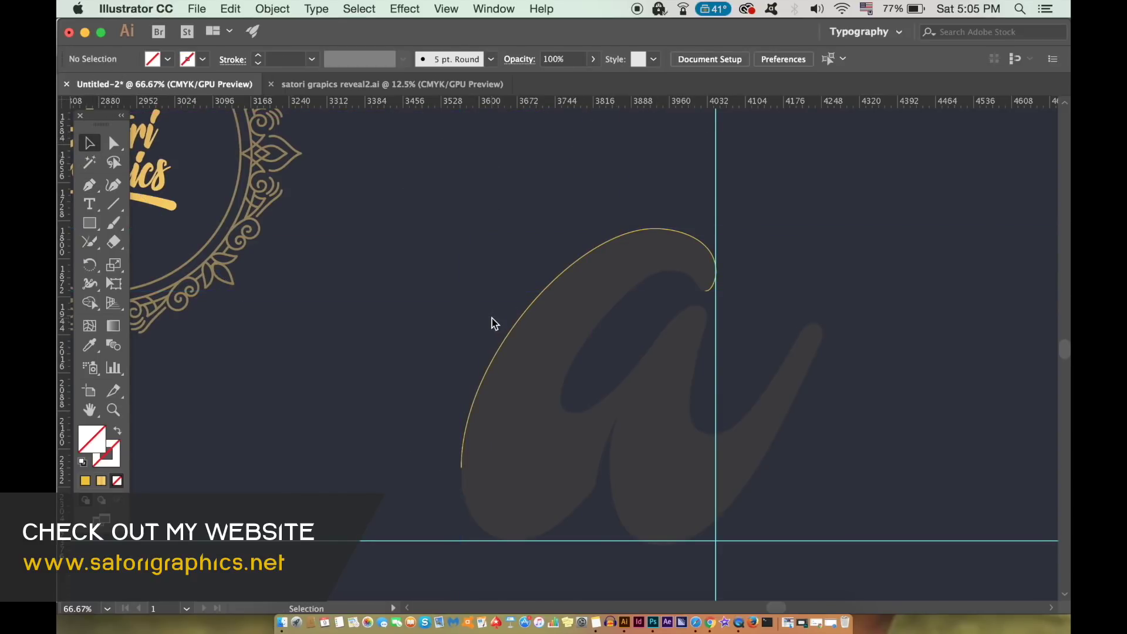
Delete the remaining vertical guide and move the yellow curve up and left
left_click(715, 176)
key("Delete")
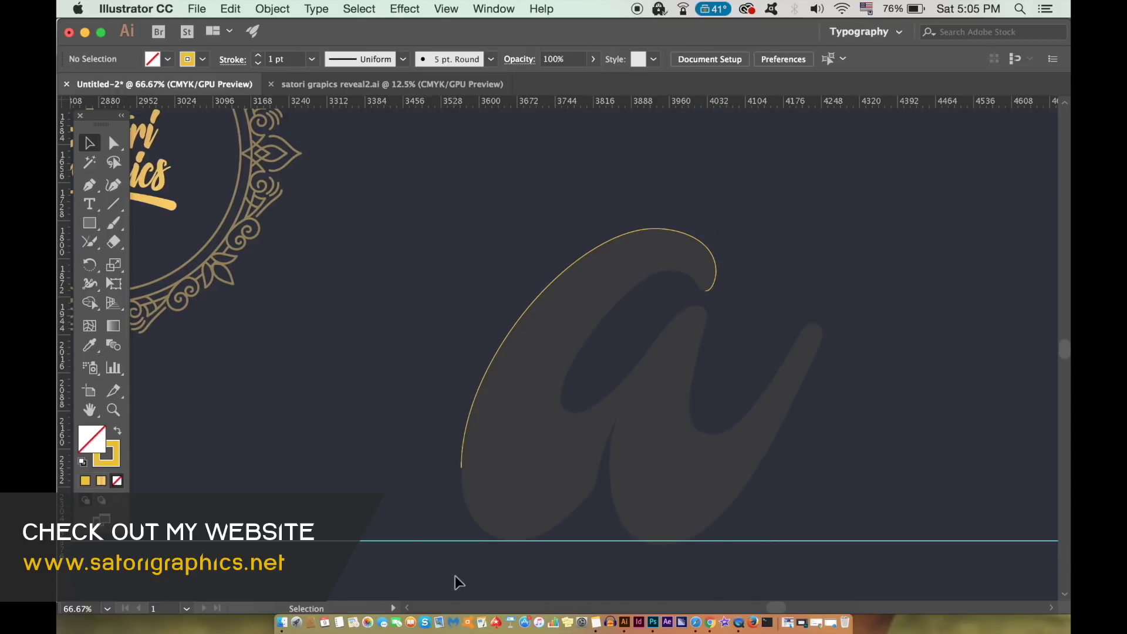
left_click_drag(469, 403, 365, 328)
left_click(423, 424)
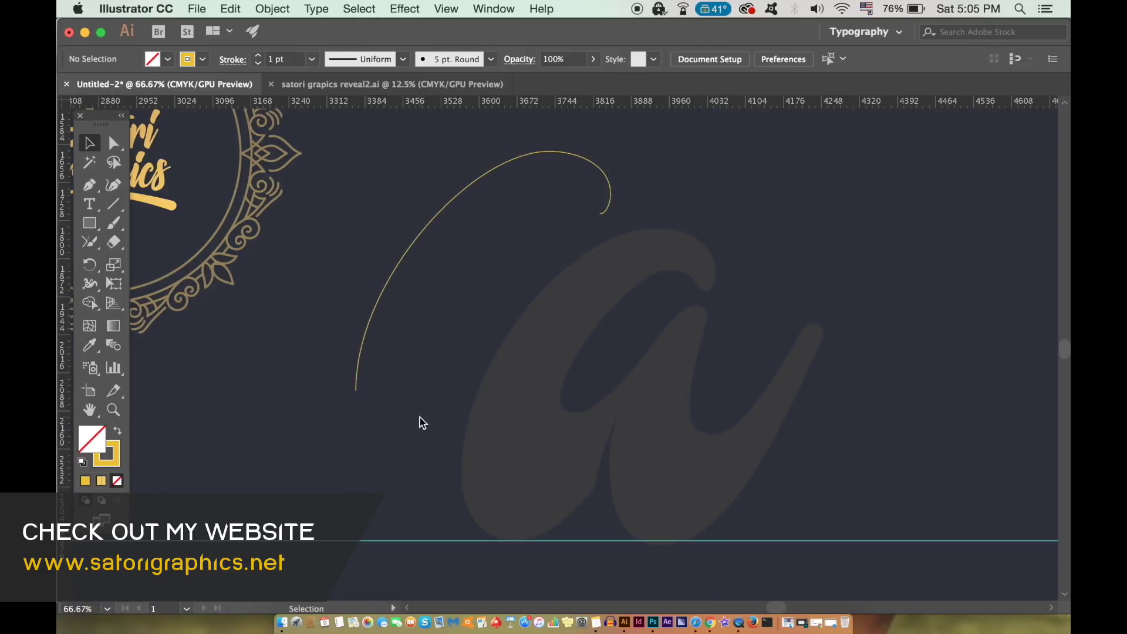